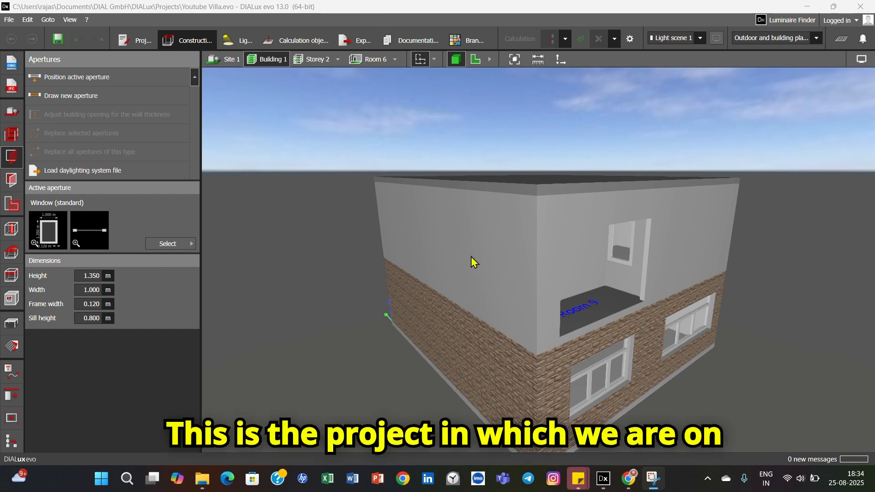
- Show the building in floor plan view and display the Block+C+-+GF+for+dialux plan beneath it
left_click_drag(471, 256, 432, 261)
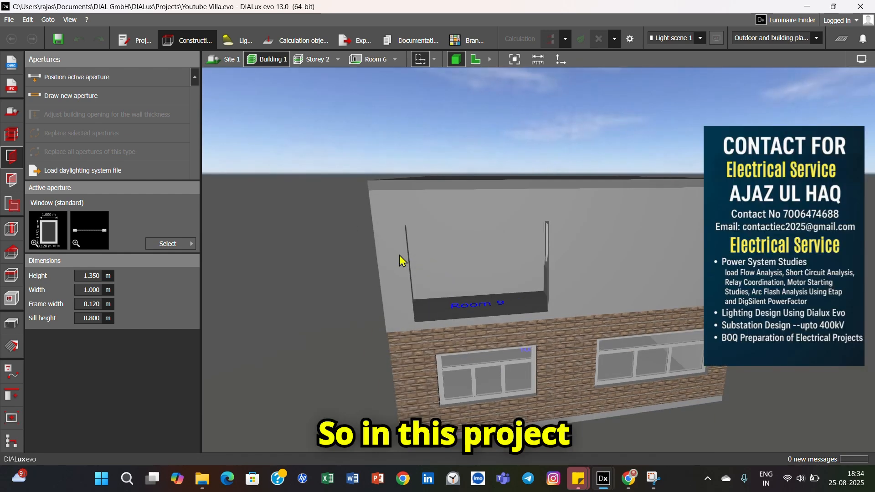
left_click_drag(400, 256, 417, 274)
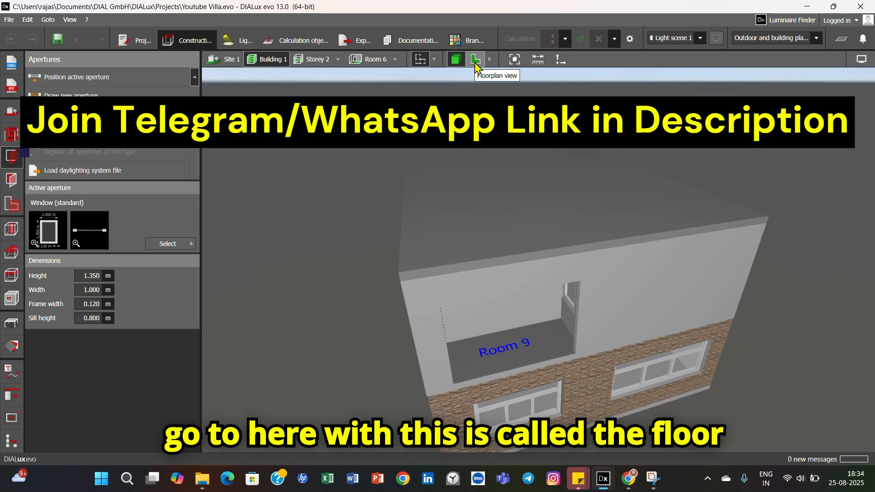
left_click(475, 59)
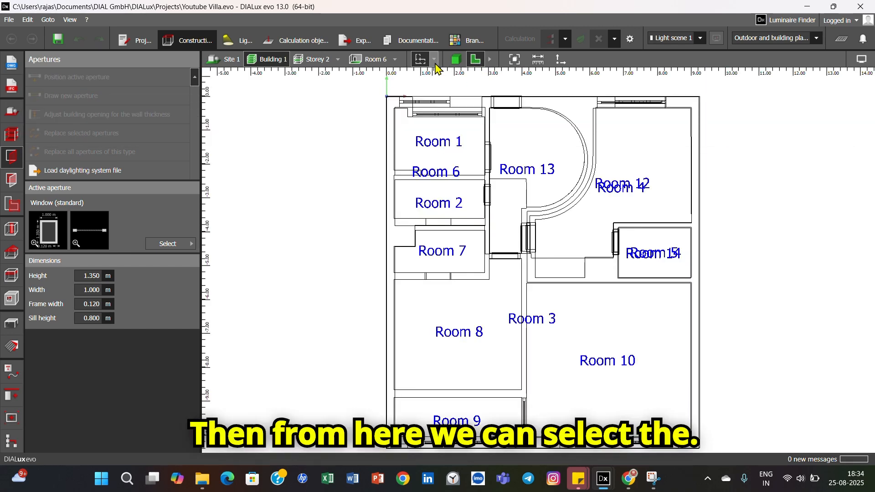
left_click(435, 61)
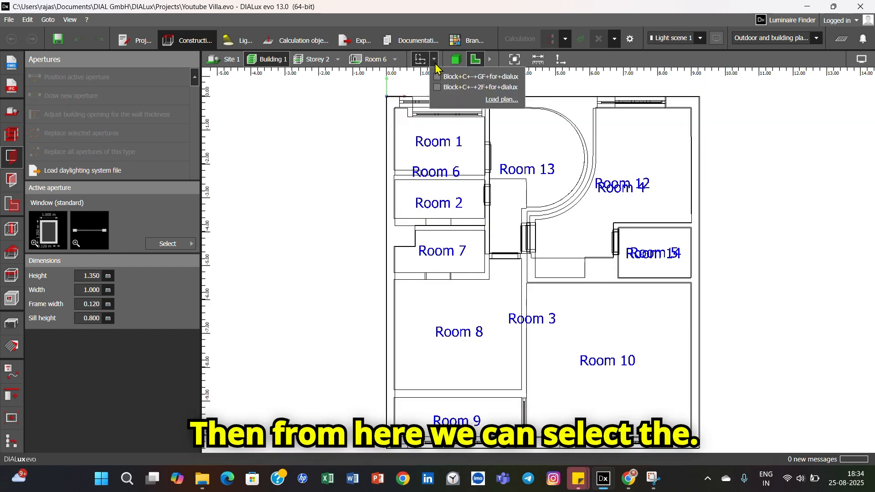
left_click(454, 78)
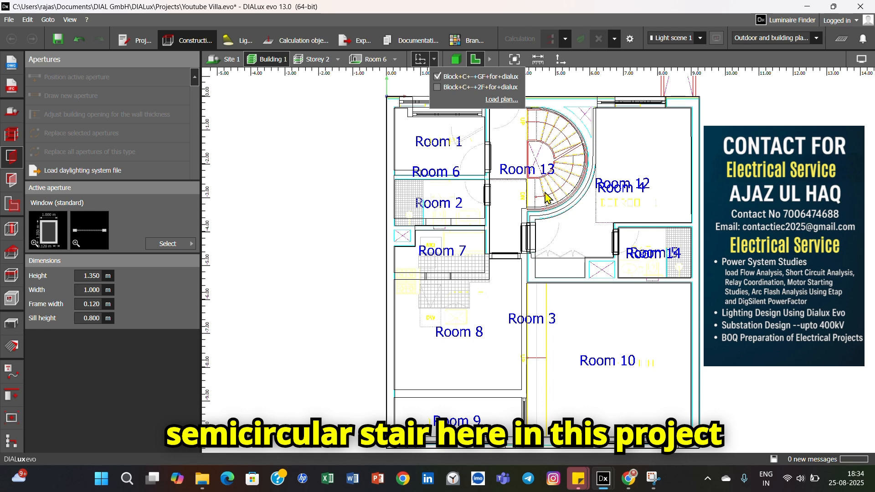
- Make Storey 1 active and display the Block+C+-+GF+for+dialux plan there instead of the 2F plan
left_click(337, 59)
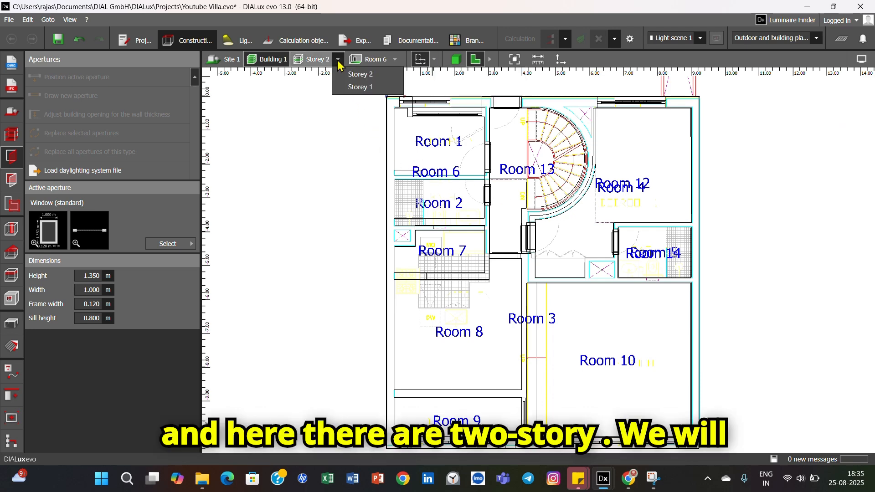
left_click(359, 87)
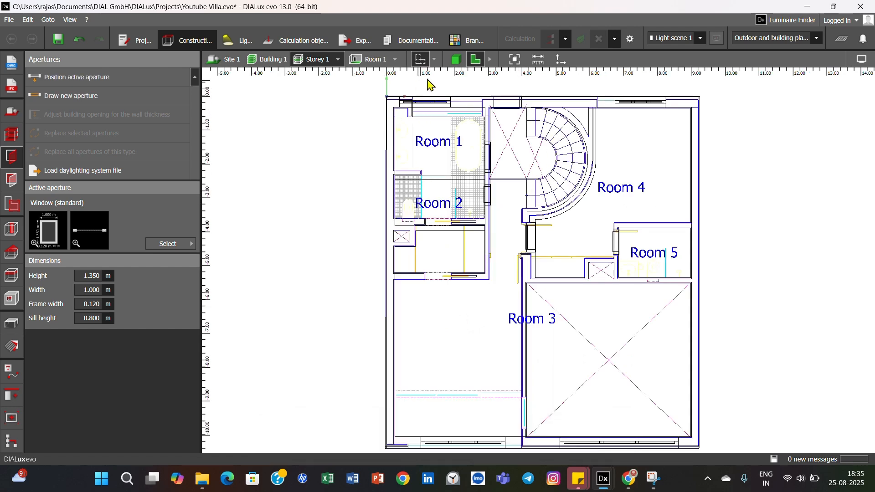
left_click(435, 59)
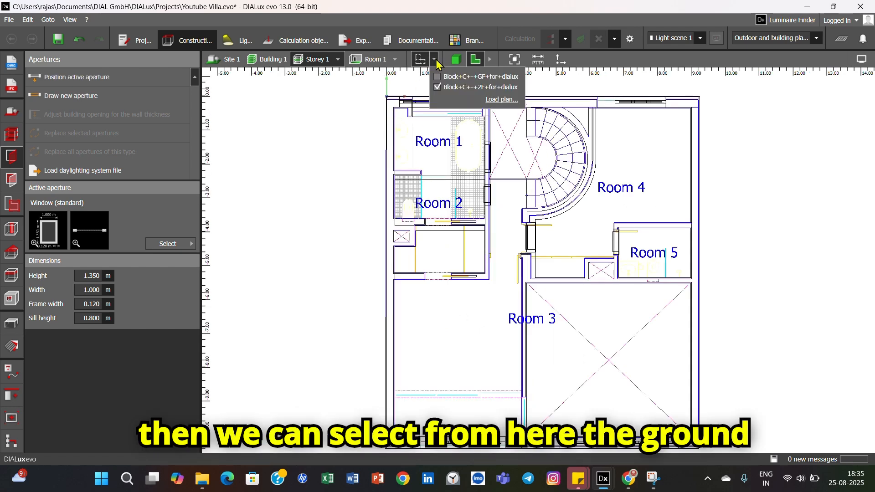
left_click(463, 88)
left_click(462, 88)
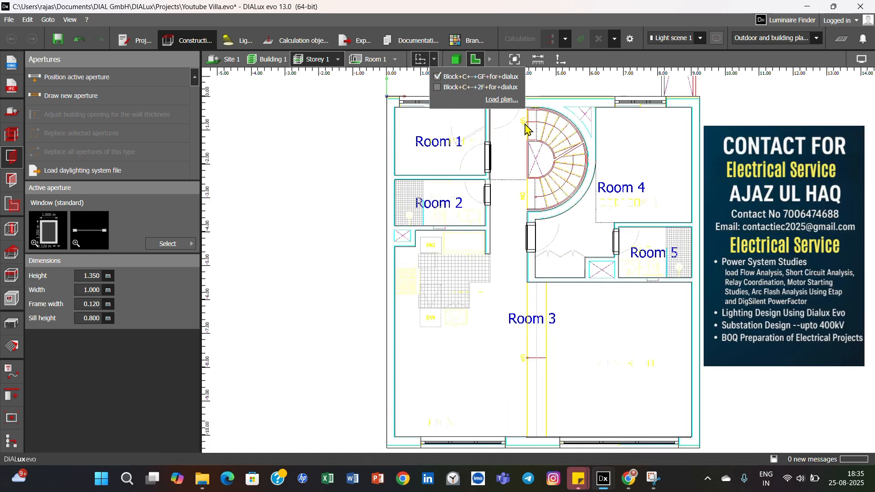
left_click(732, 196)
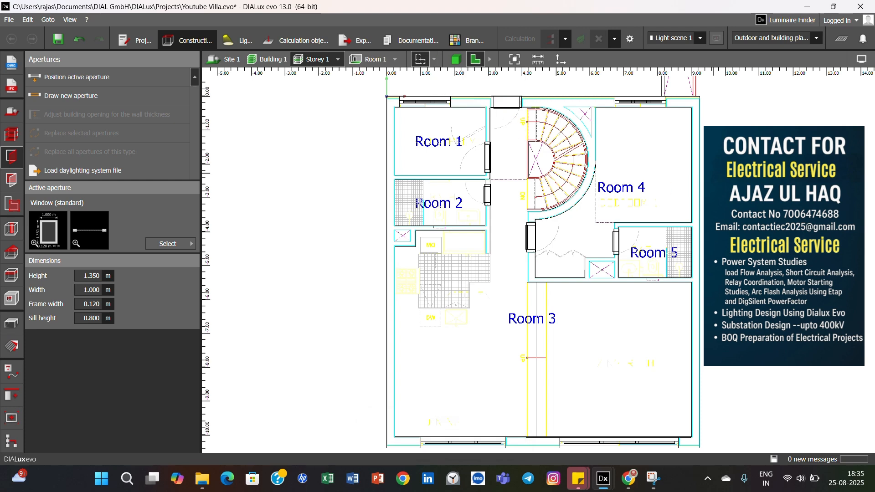
- Draw a rectangular extrusion body of about 0.28 x 0.90 m over the first stair tread at the UP end
left_click(12, 324)
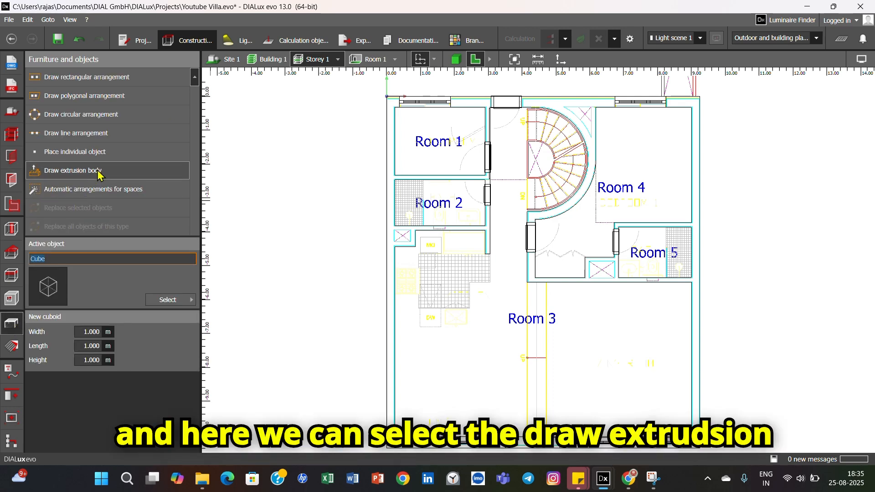
left_click(52, 176)
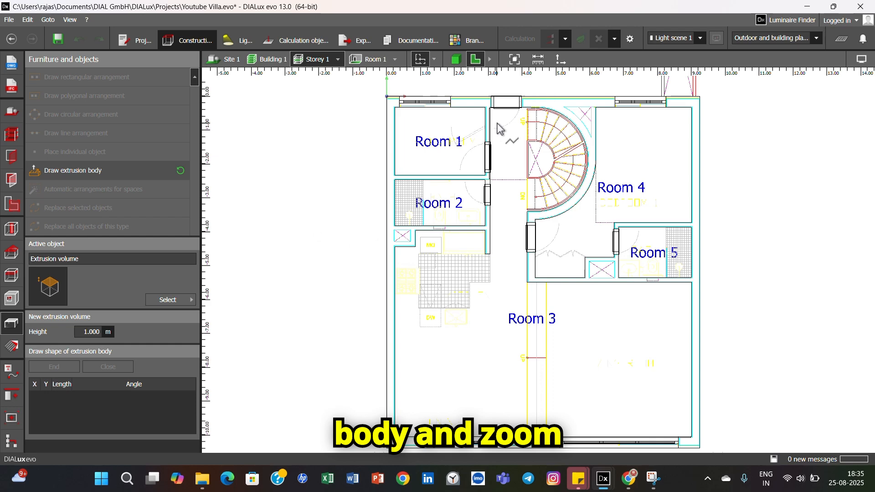
scroll(542, 118, "up", 3)
scroll(561, 114, "up", 3)
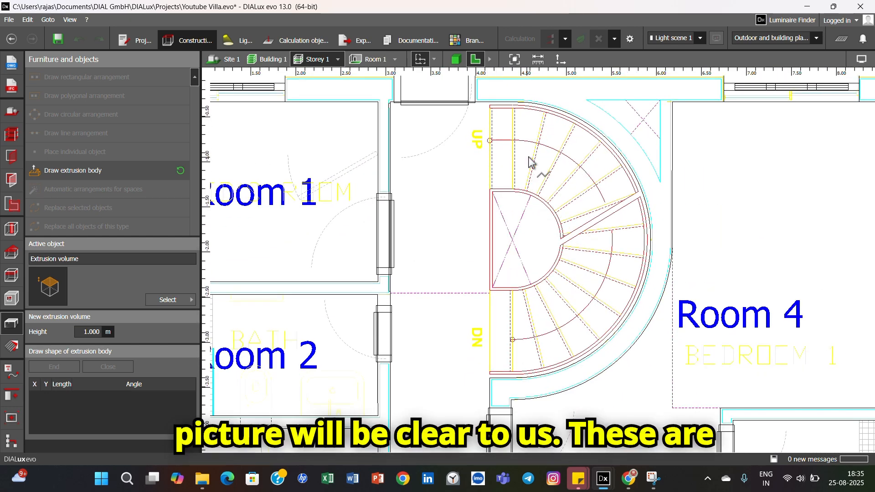
scroll(552, 136, "up", 2)
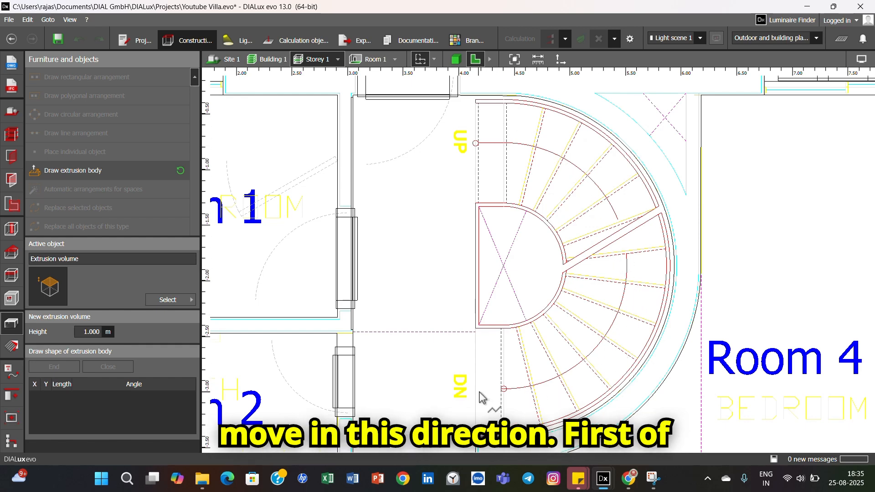
scroll(492, 127, "up", 2)
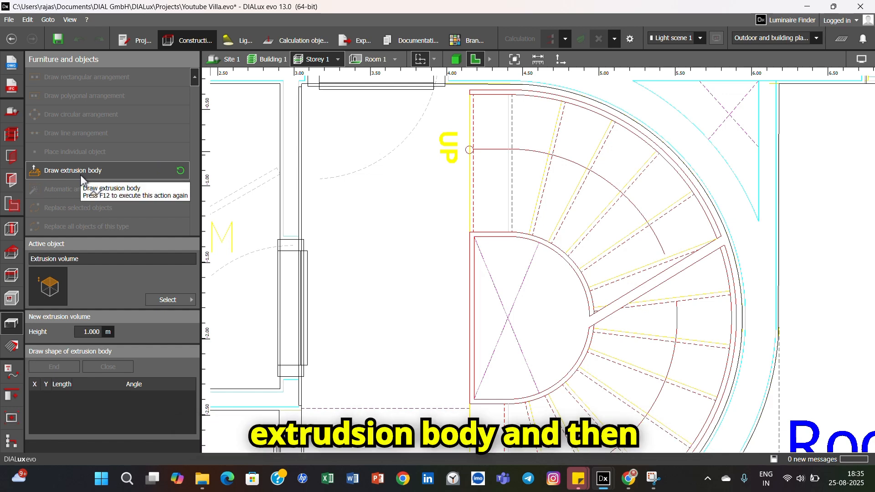
left_click(470, 94)
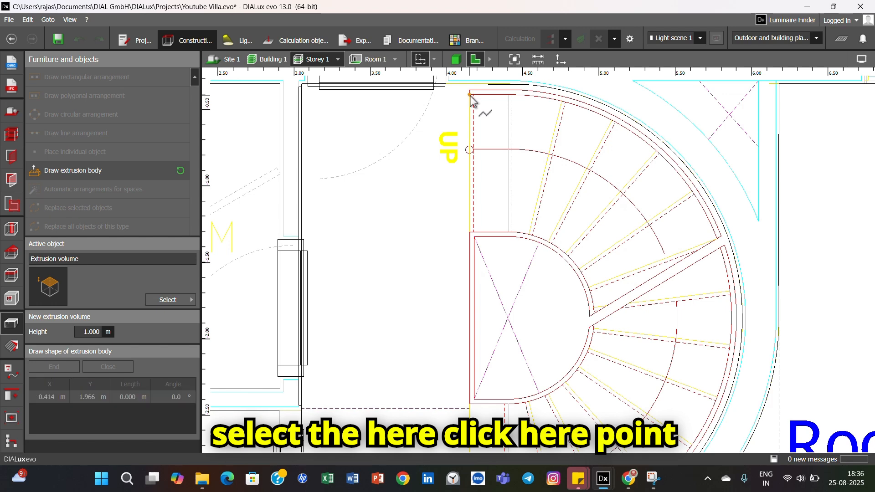
left_click(512, 95)
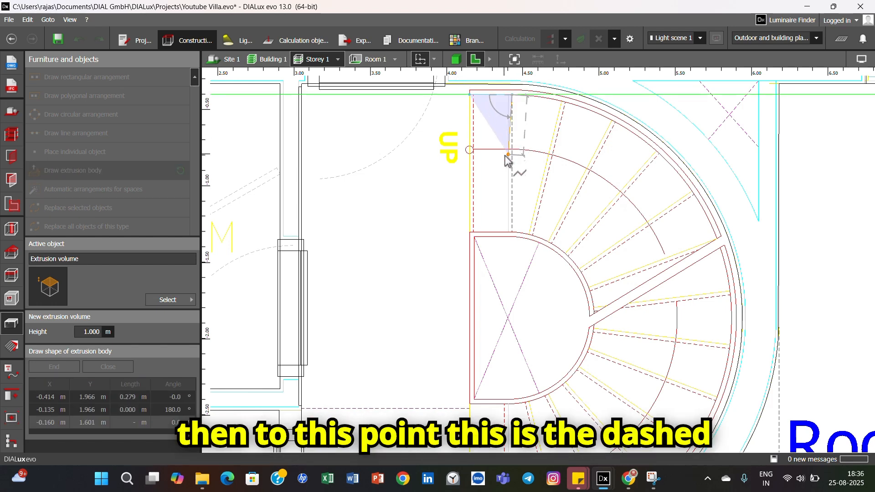
left_click(513, 232)
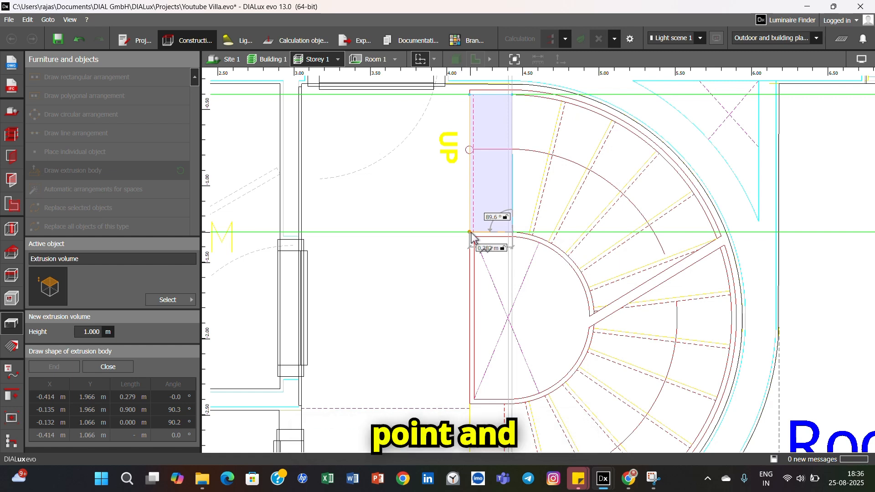
left_click(470, 232)
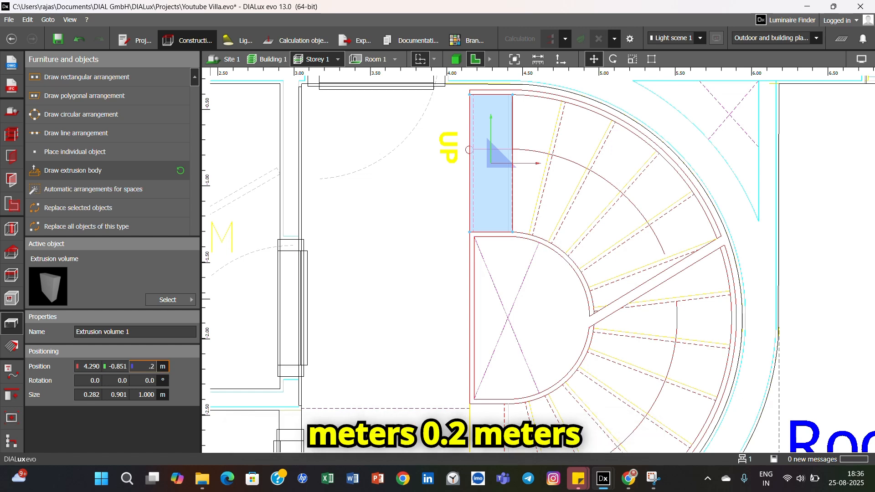
- Set the first tread's elevation to 0.2 m and its thickness to 0.05 m
key("Return")
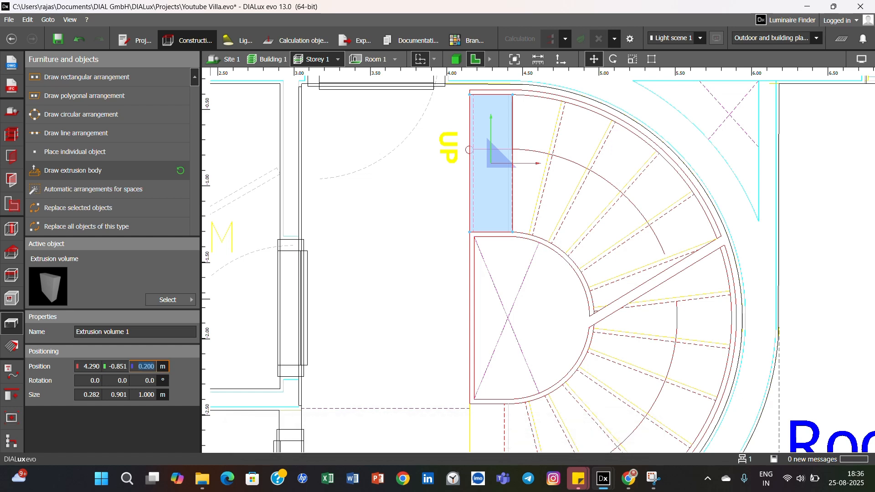
left_click(149, 396)
type("0.0")
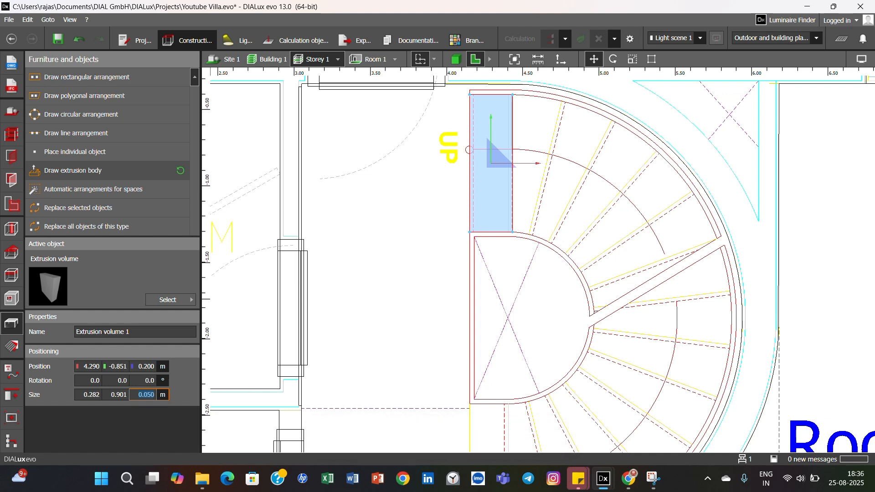
left_click(533, 133)
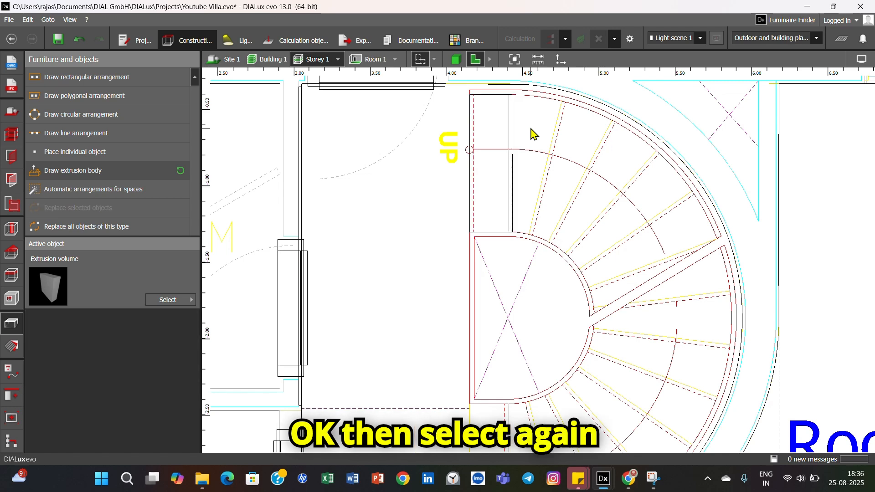
- Draw a closed wedge-shaped extrusion body of about 0.38 x 0.92 m over the second tread, following its curved edges and slightly overlapping the first
left_click(90, 171)
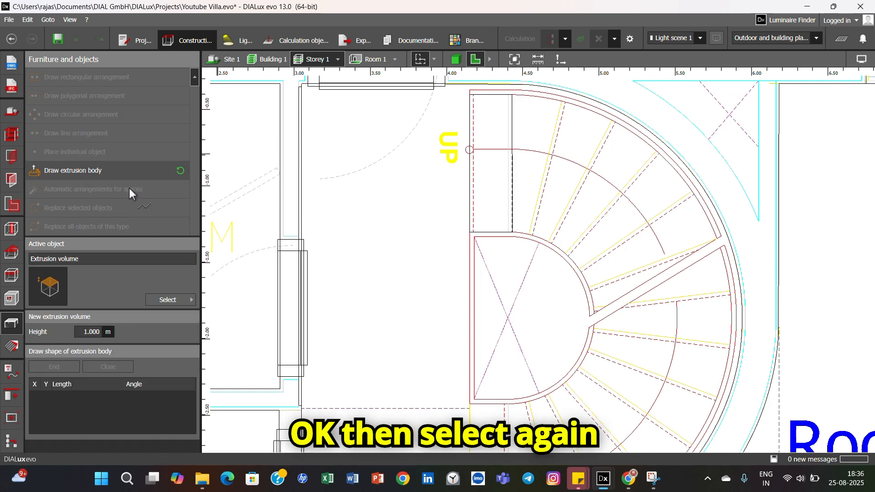
left_click(508, 96)
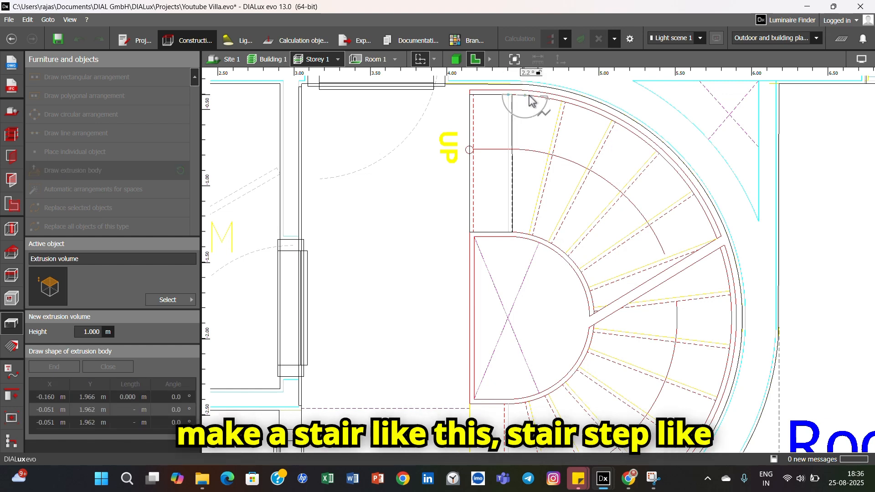
left_click(534, 96)
left_click(543, 97)
left_click(554, 99)
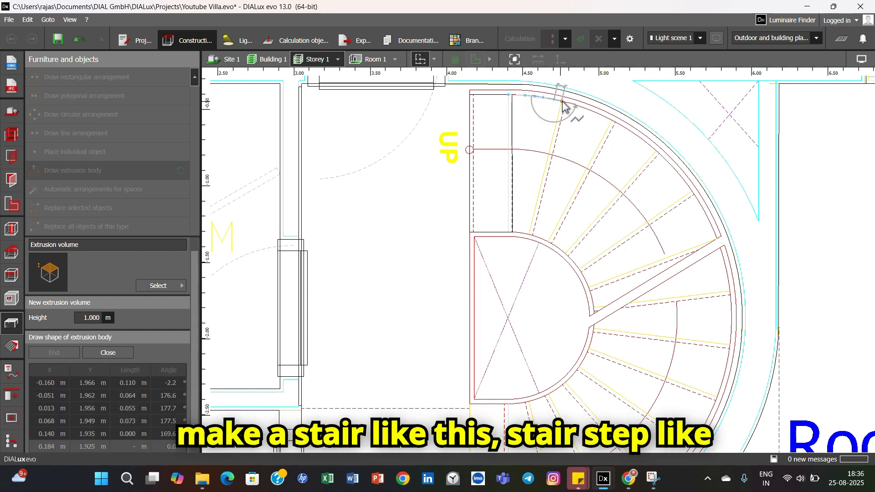
left_click(564, 101)
left_click(566, 103)
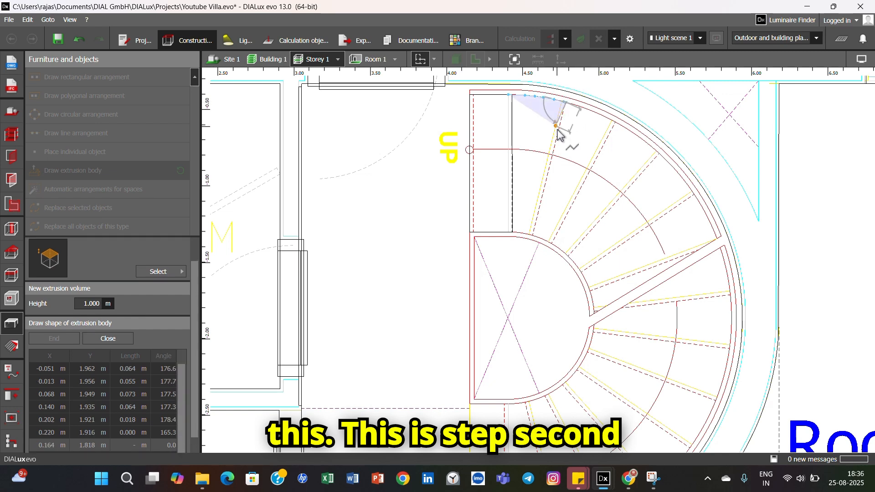
left_click(532, 235)
left_click(523, 234)
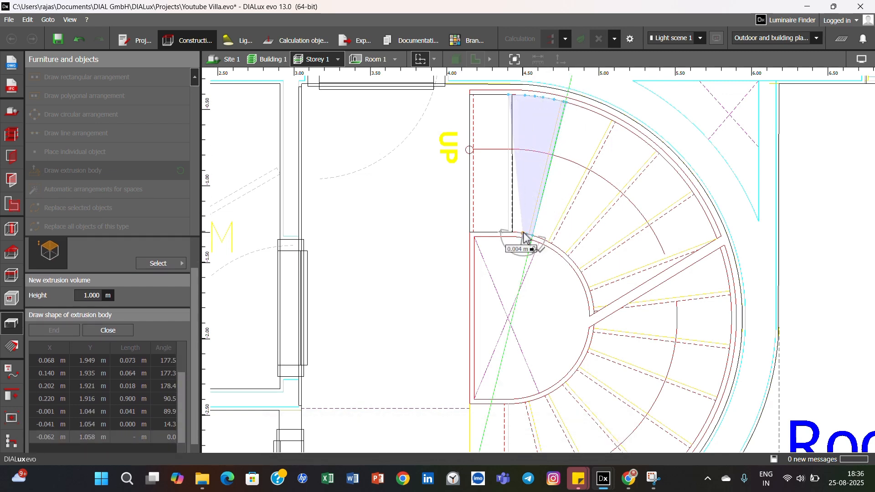
left_click(524, 235)
left_click(518, 234)
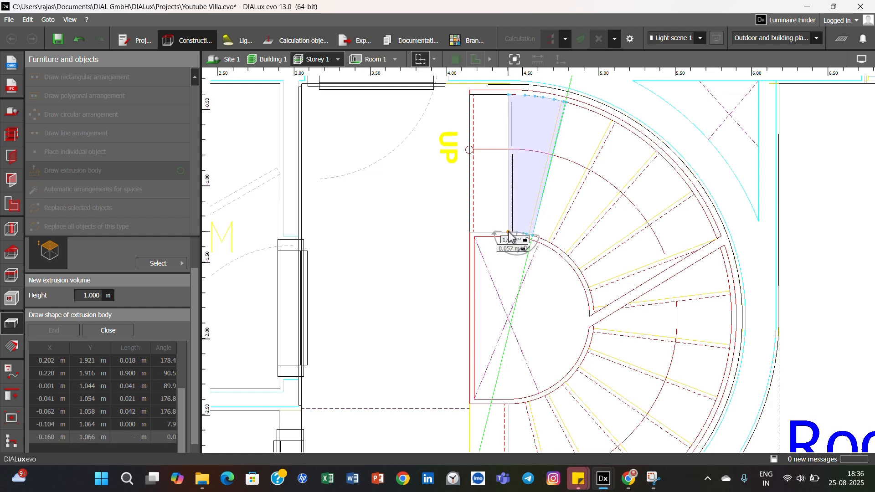
left_click(509, 233)
right_click(521, 163)
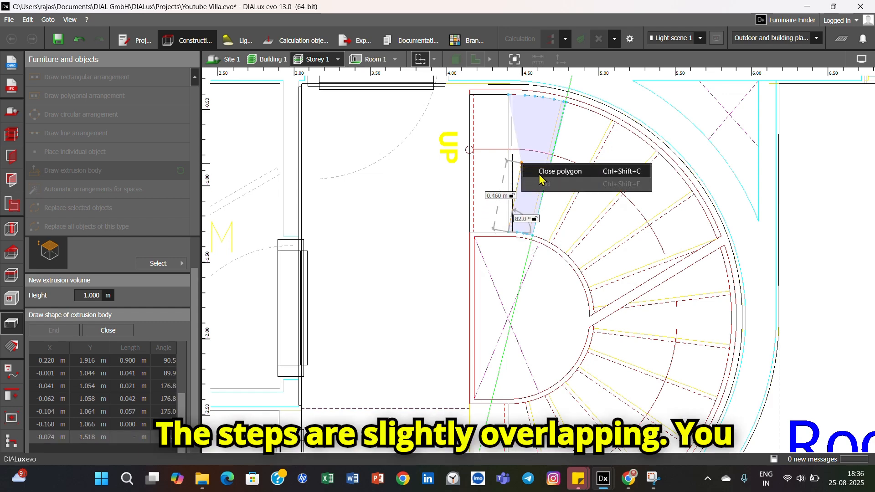
left_click(542, 172)
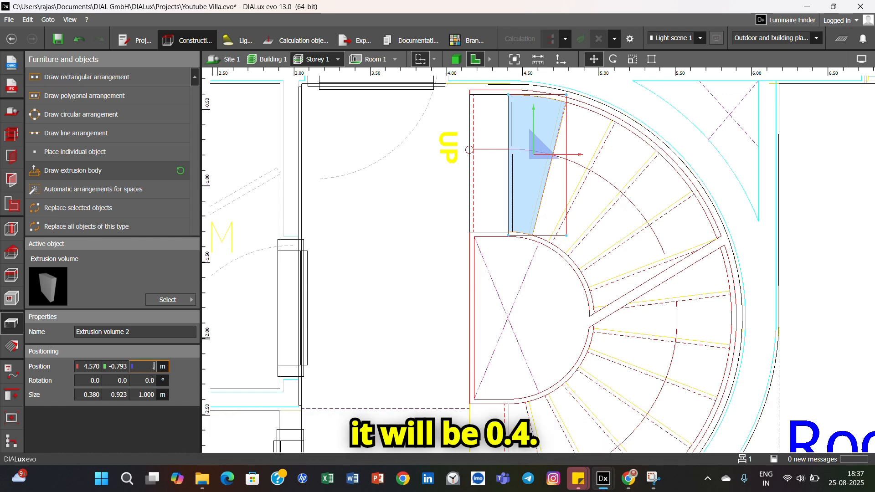
- Set the second tread's elevation to 0.4 m and its thickness to 0.05 m
key("Return")
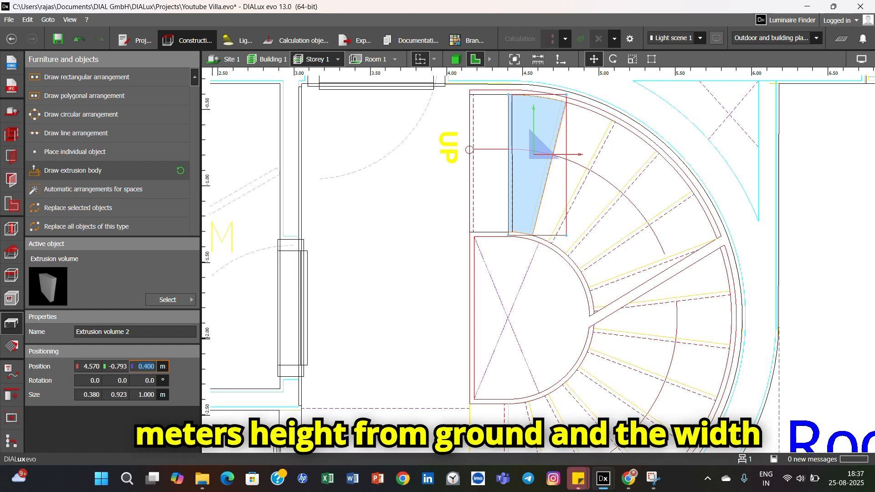
left_click(148, 395)
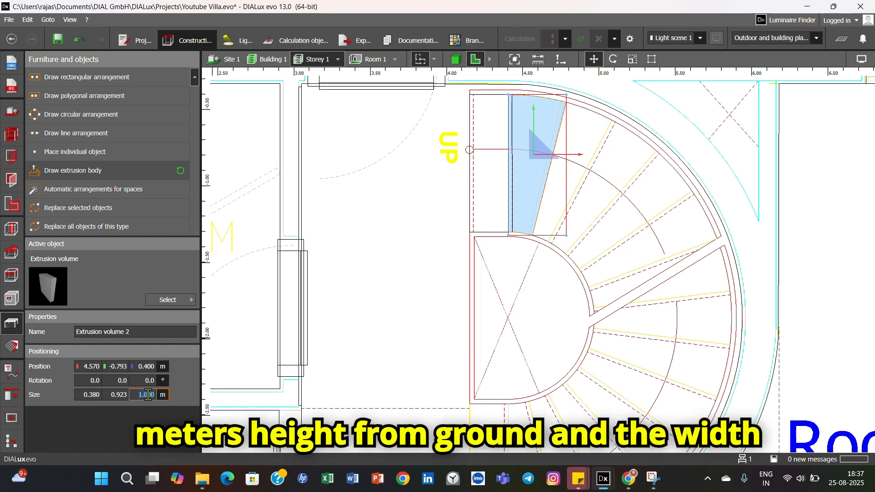
type("0.05")
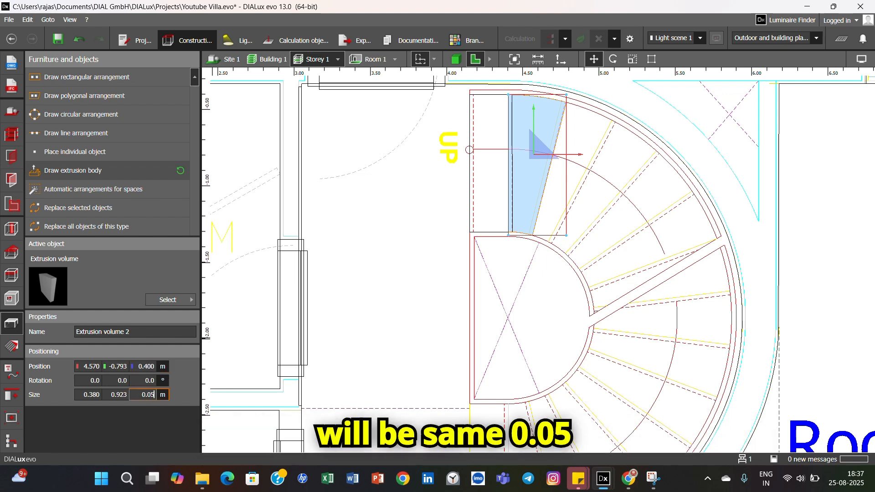
key("Return")
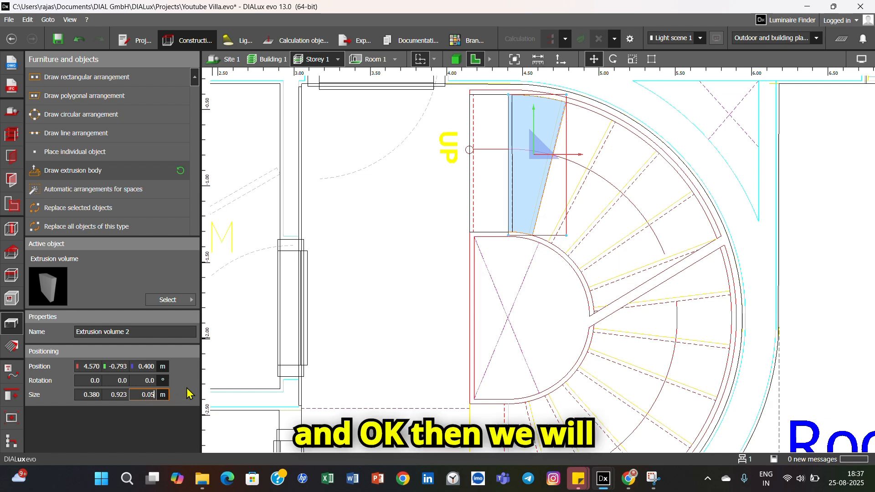
- Start a new extrusion body with its height set to 0.05 m for the third tread
left_click(123, 170)
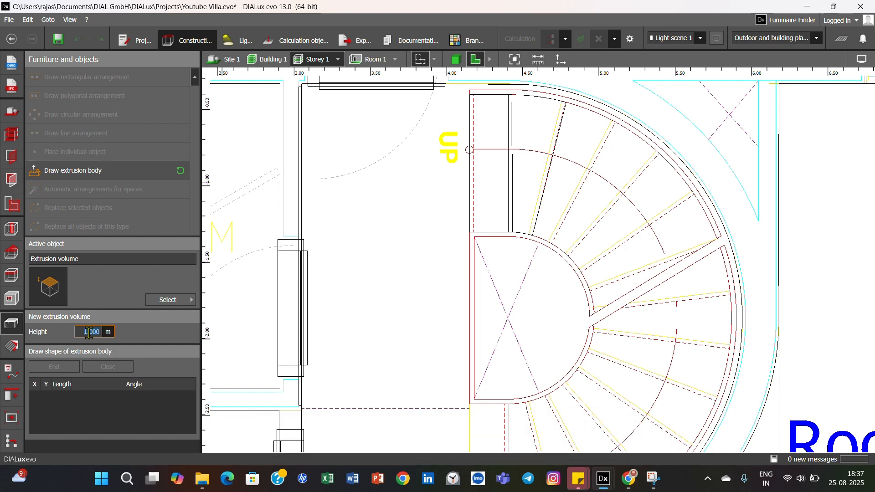
type("0")
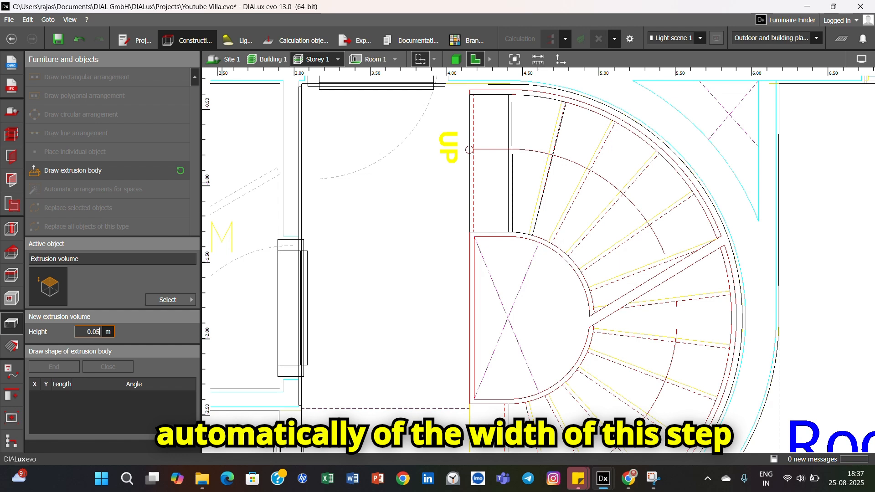
type(".05")
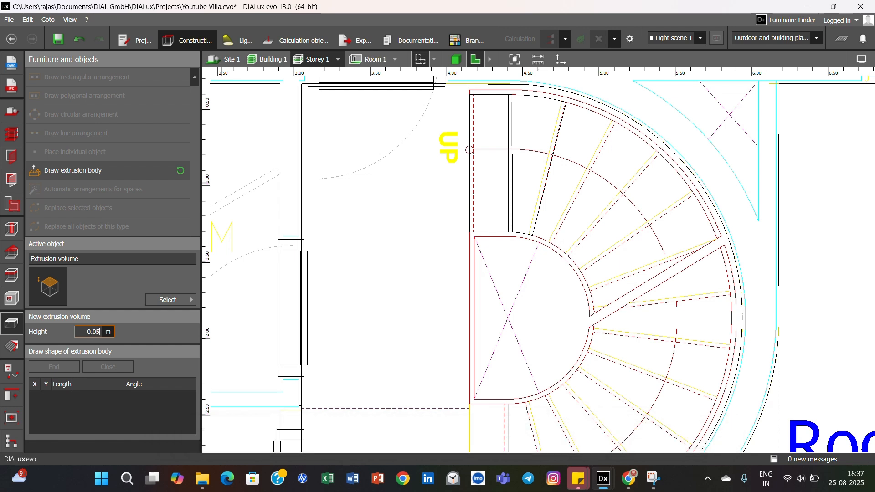
key("Return")
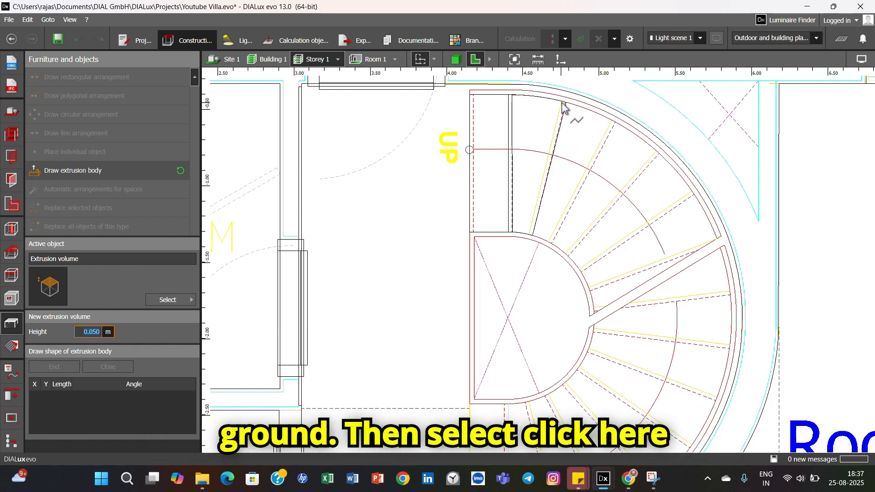
- Trace the third tread's outer curved edge, starting slightly over the second tread and ending at the next riser line
scroll(564, 108, "up", 2)
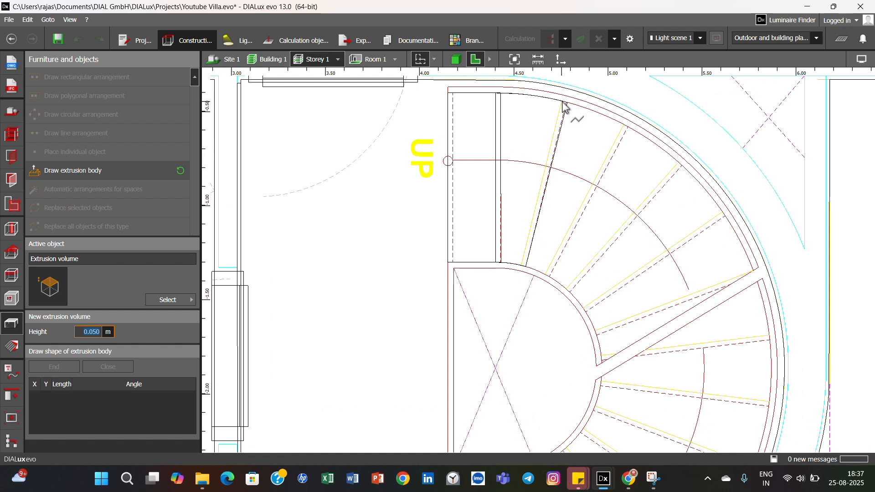
left_click(562, 101)
left_click(574, 104)
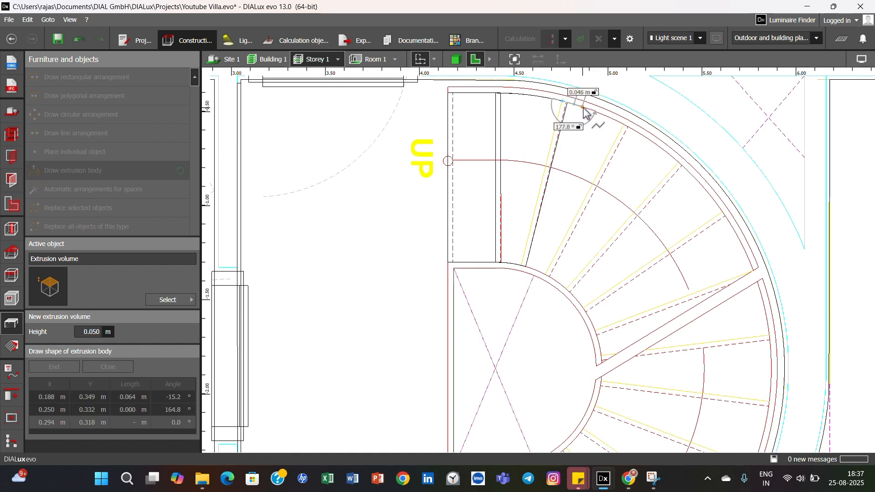
left_click(582, 107)
left_click(589, 109)
left_click(599, 113)
left_click(611, 117)
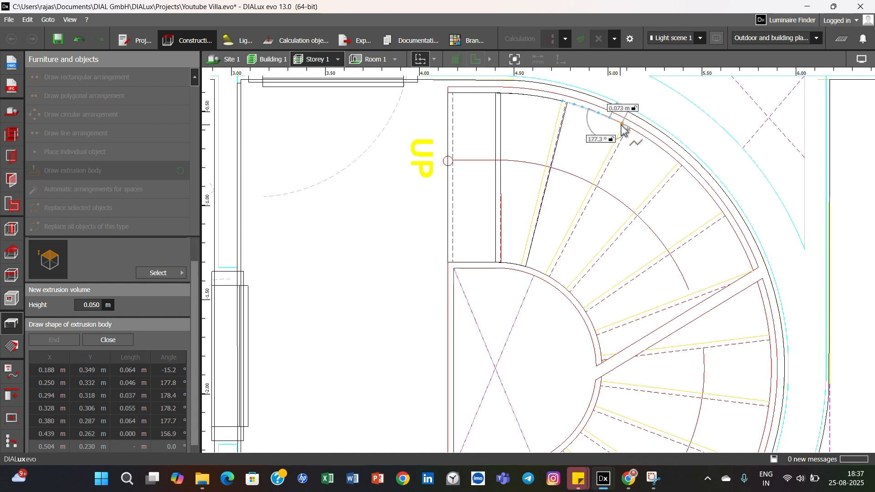
left_click(623, 124)
left_click(626, 126)
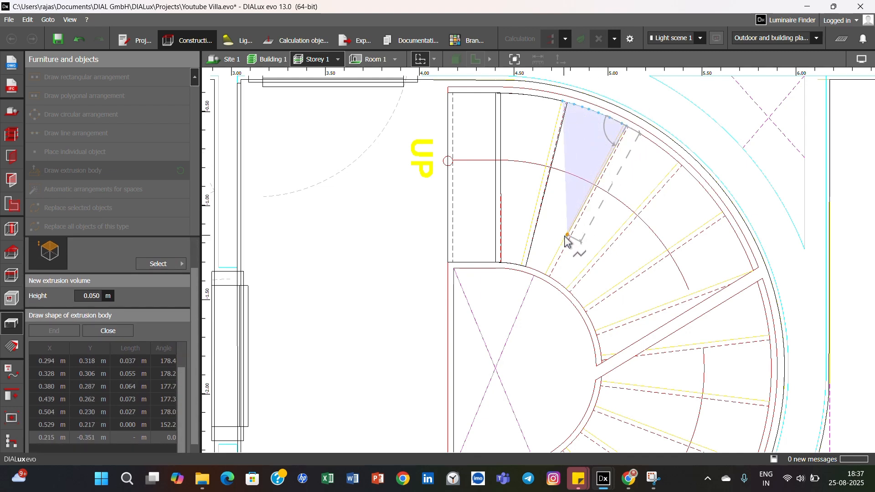
- Close the third tread's outline along its inner curve at about 0.57 x 0.93 m and set its elevation to 0.6 m
left_click(549, 277)
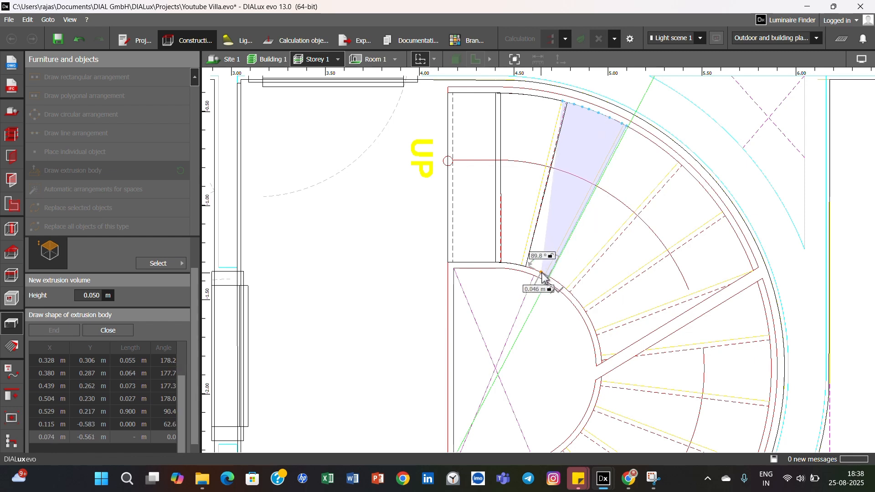
left_click(542, 273)
left_click(536, 271)
left_click(532, 269)
left_click(526, 268)
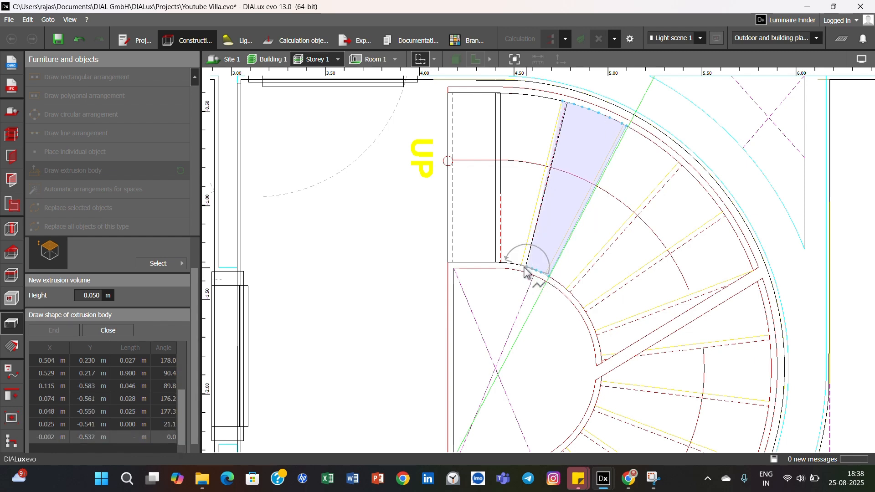
left_click(522, 267)
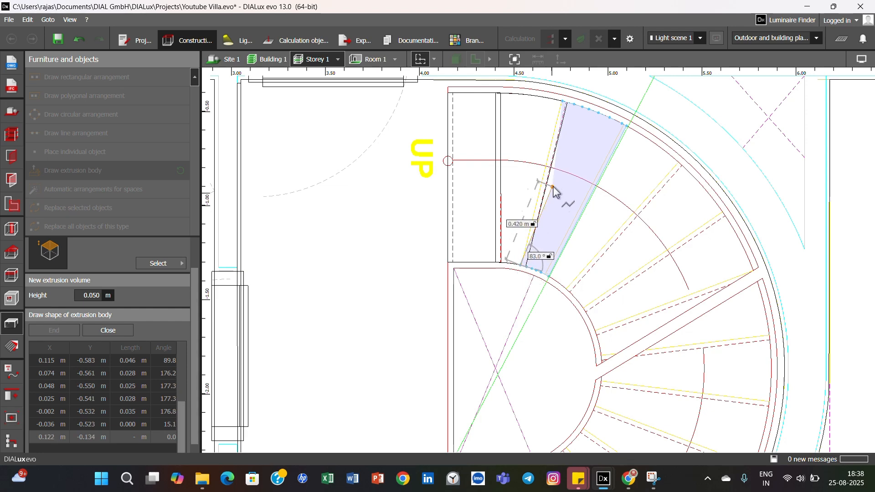
right_click(556, 183)
left_click(567, 193)
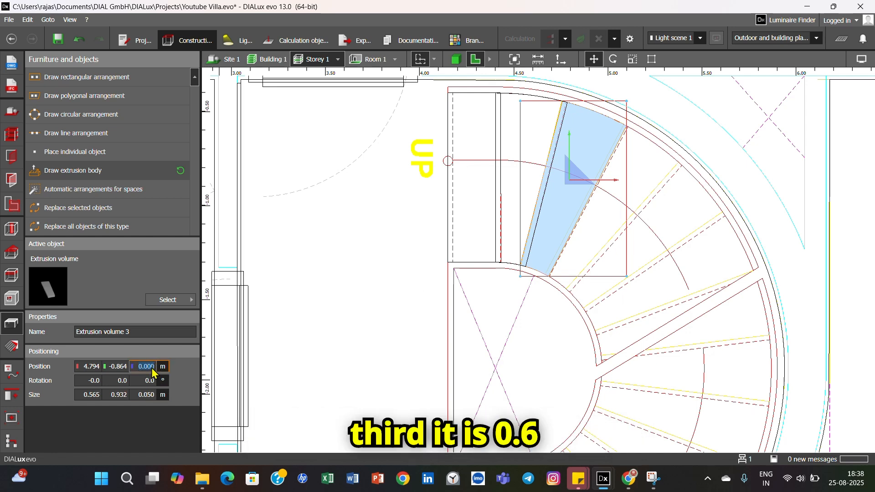
type(".6")
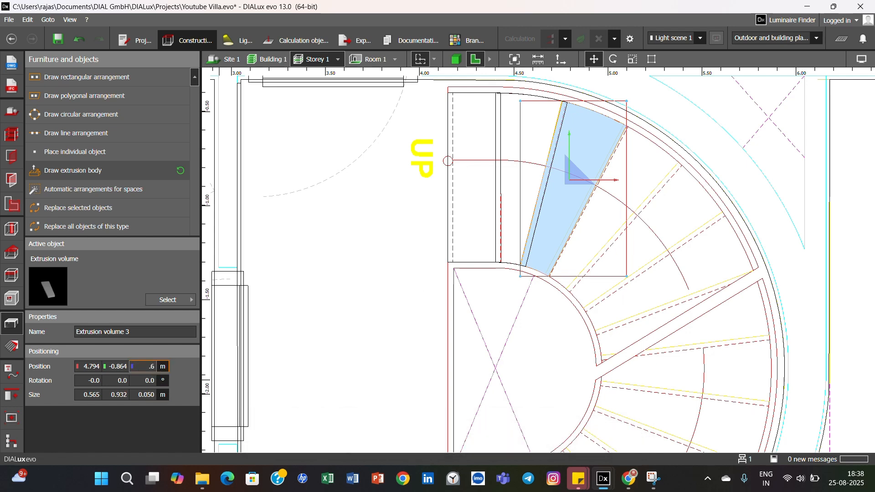
left_click(341, 347)
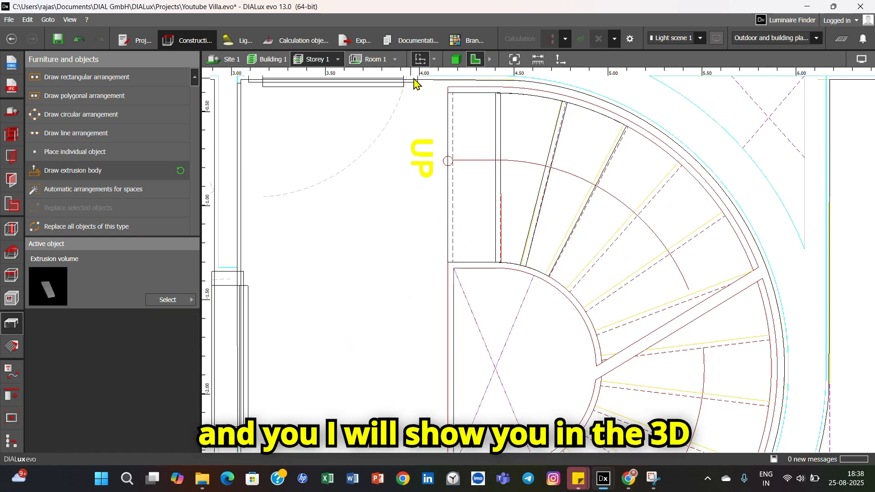
- Examine the first three stair treads in the 3D view of the storey
left_click(457, 59)
left_click_drag(498, 237, 504, 273)
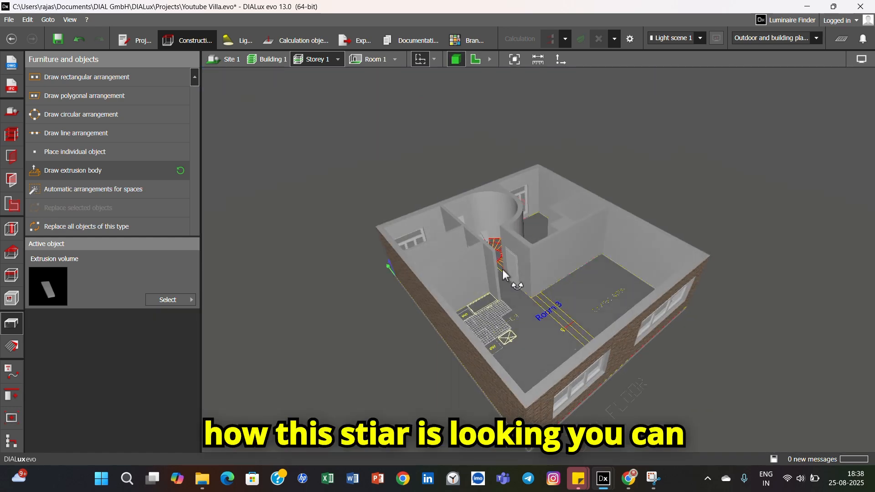
right_click_drag(503, 270, 482, 282)
scroll(500, 262, "up", 3)
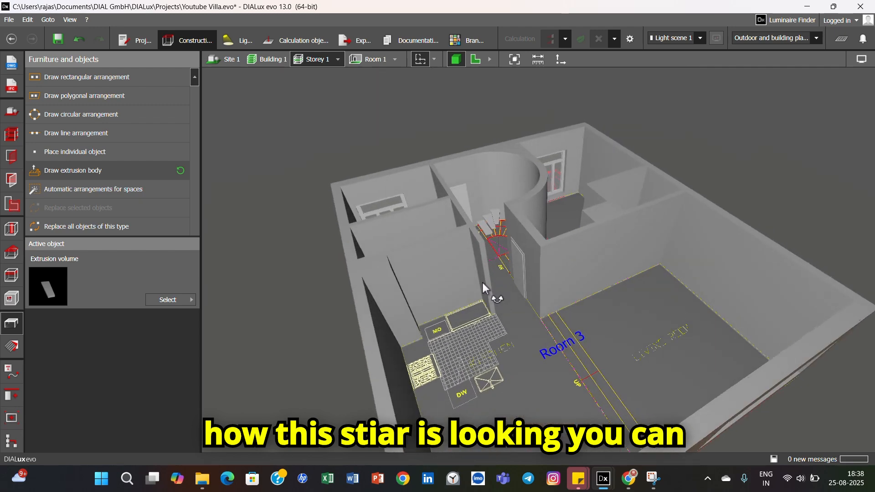
scroll(495, 260, "up", 5)
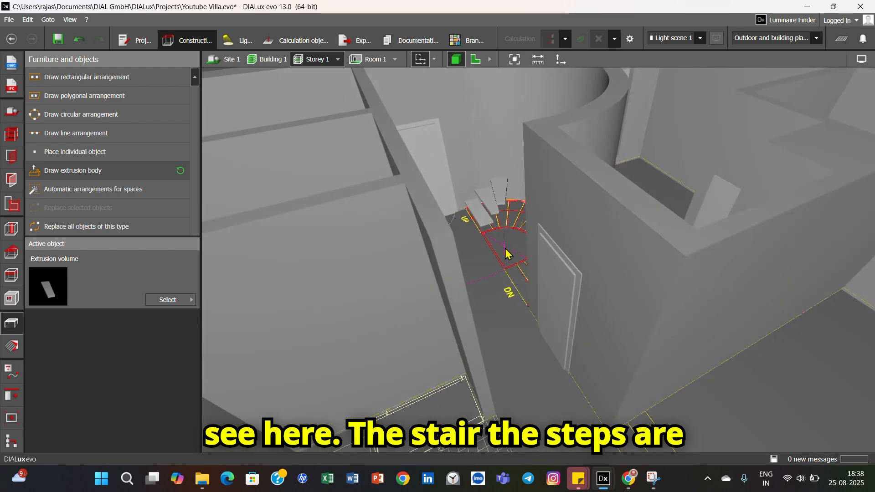
right_click_drag(506, 254, 499, 254)
scroll(466, 222, "up", 3)
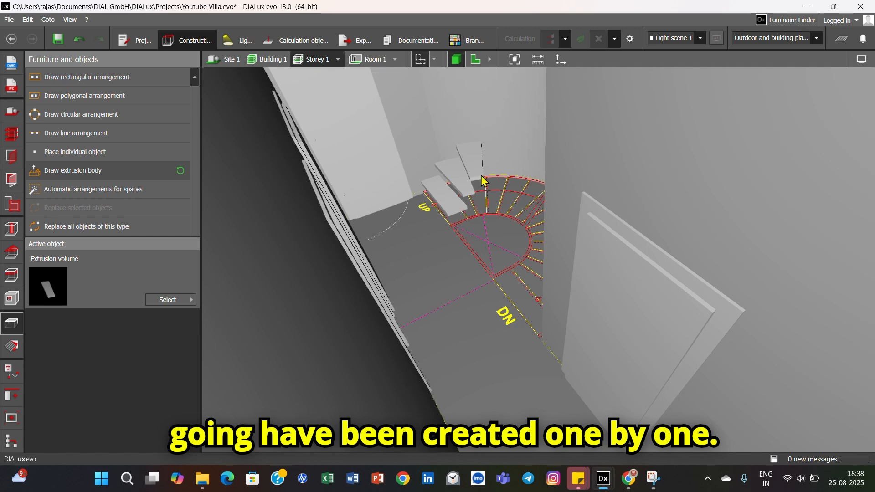
scroll(484, 212, "down", 5)
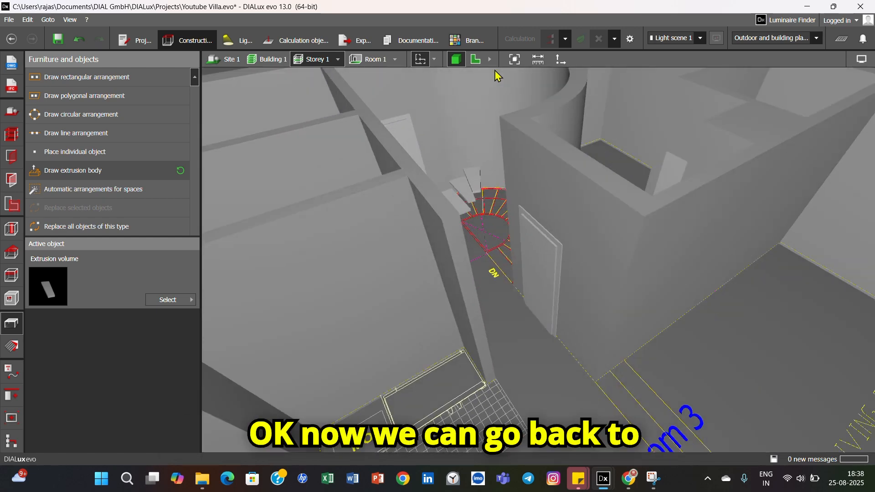
- Return to the floor plan and check the third tread's position and size
left_click(475, 64)
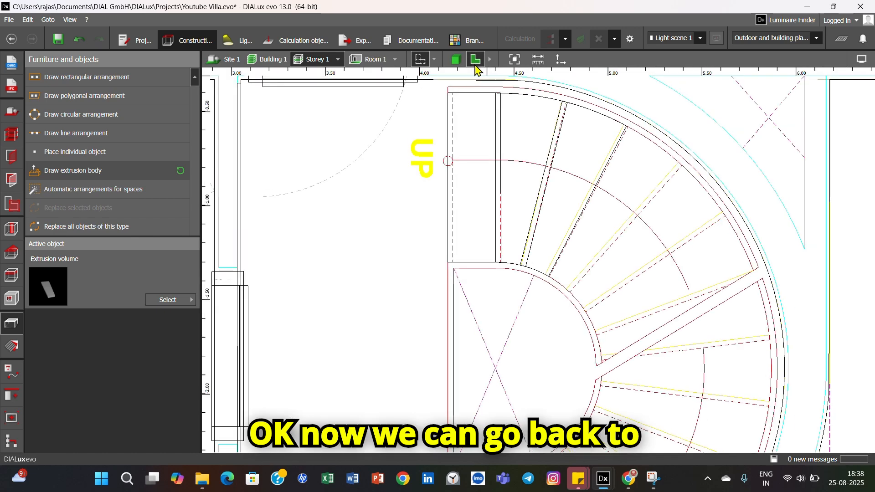
left_click(569, 187)
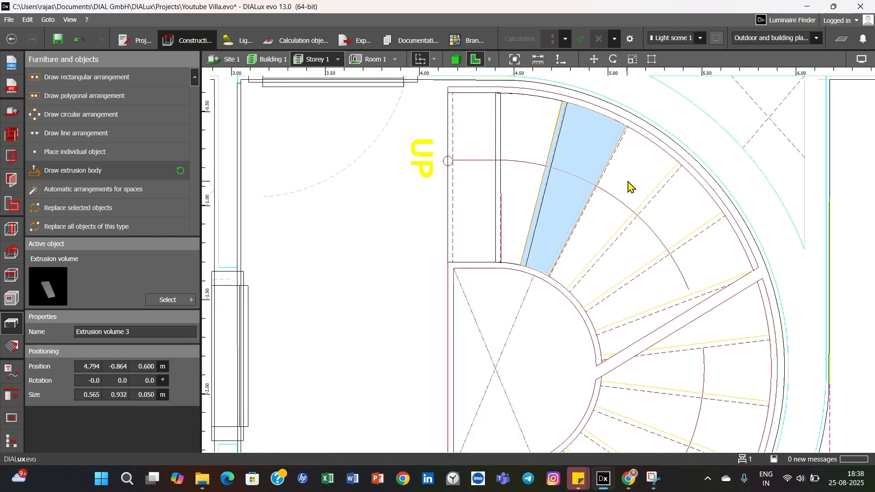
scroll(624, 186, "down", 1)
key("Escape")
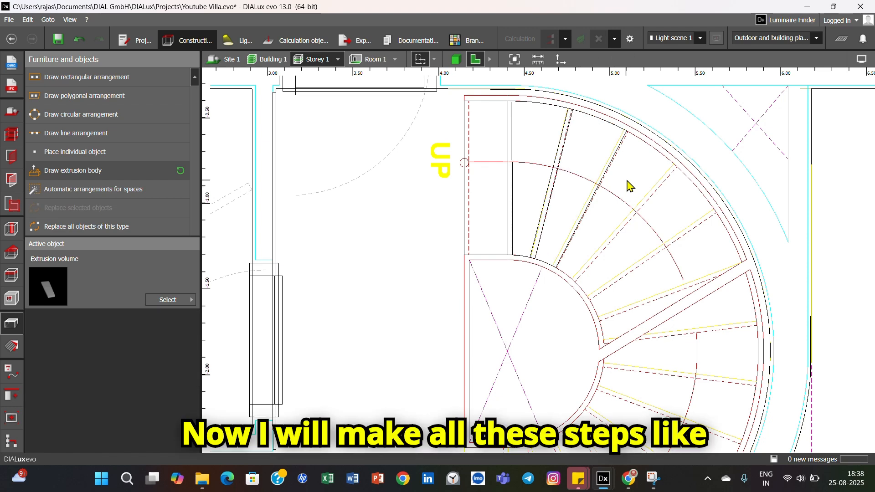
scroll(608, 402, "down", 1)
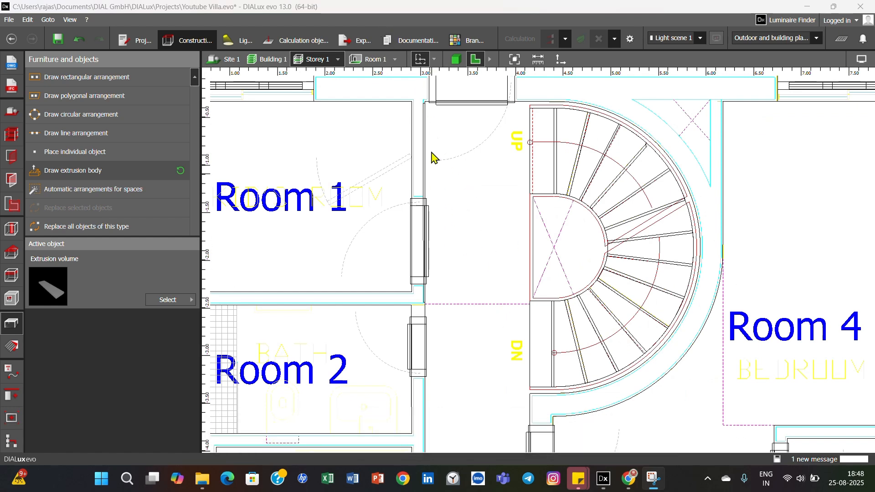
- Examine the full curved staircase in 3D on Storey 1, including how its treads overlap
left_click(456, 59)
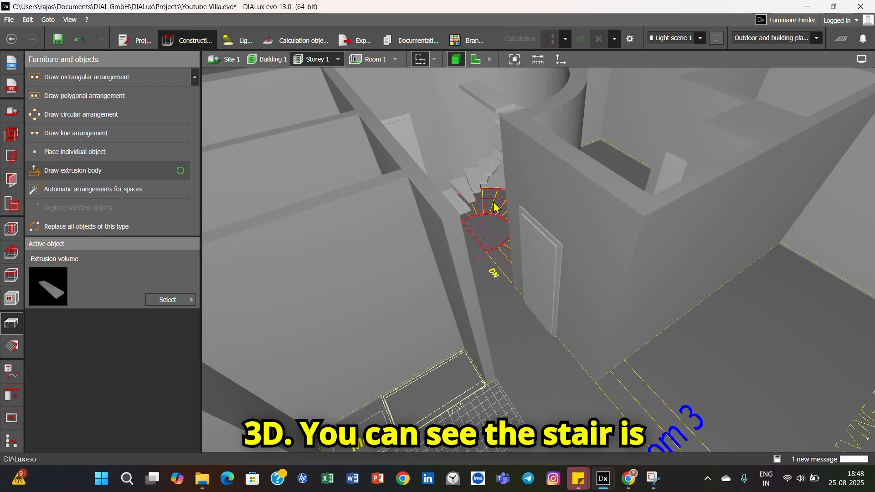
right_click_drag(493, 202, 411, 275)
scroll(411, 275, "up", 2)
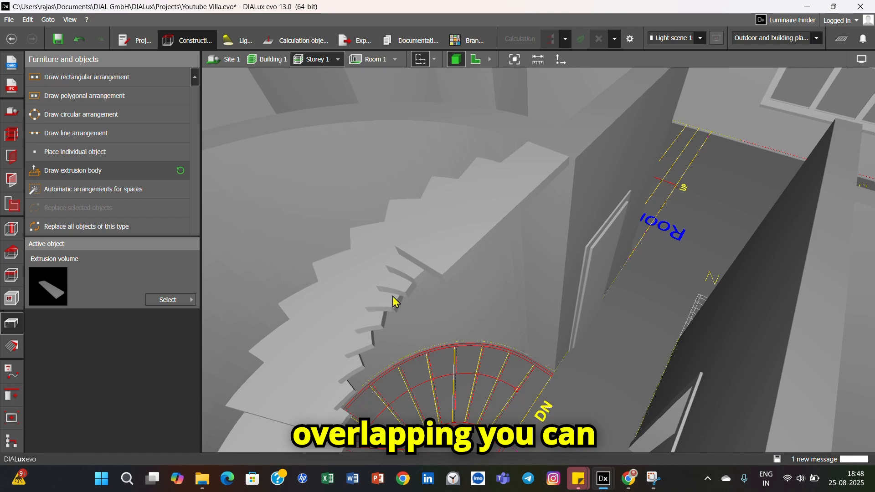
scroll(364, 354, "down", 4)
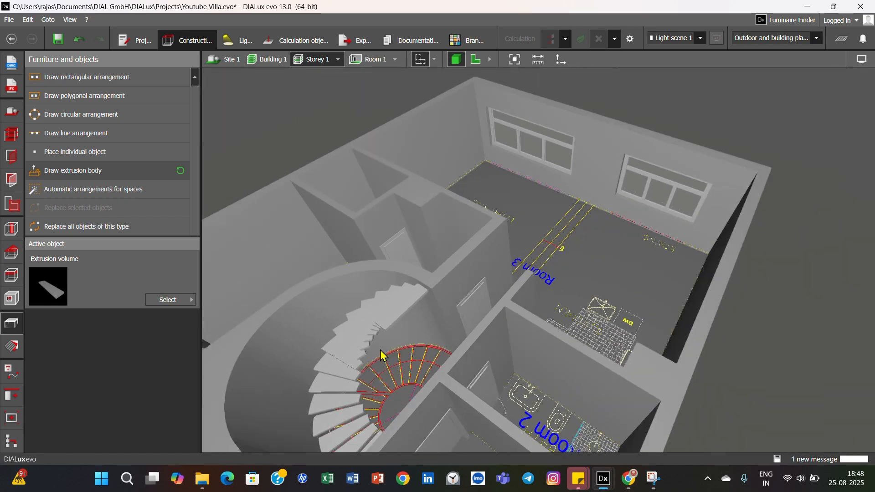
mouse_move(374, 372)
right_mouse_down()
mouse_move(368, 352)
mouse_move(334, 352)
mouse_move(371, 386)
right_mouse_up()
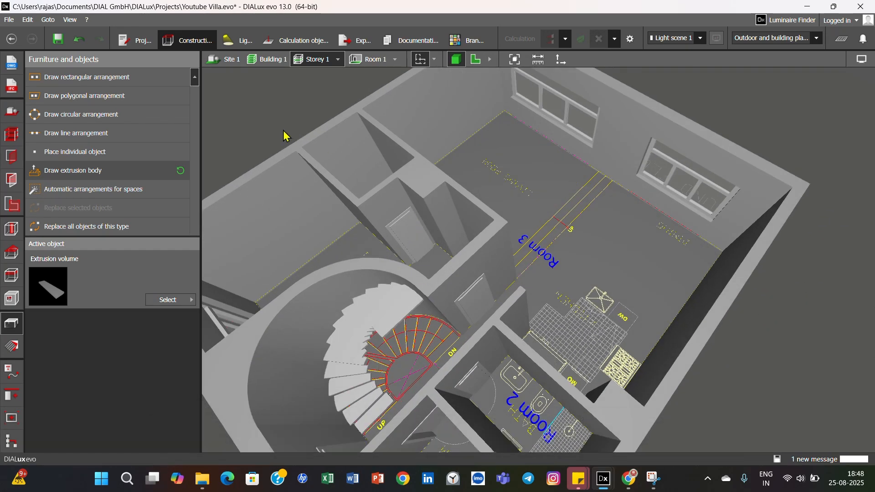
- Display the whole building in 3D and examine where the staircase reaches the upper floor at Room 13
left_click(279, 59)
right_click_drag(409, 210, 511, 283)
scroll(528, 307, "up", 3)
scroll(529, 308, "up", 5)
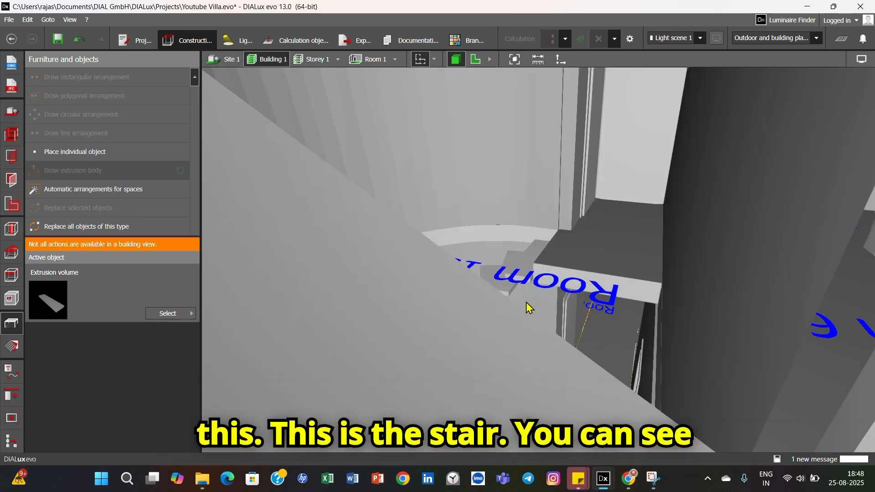
scroll(541, 288, "up", 3)
right_click_drag(533, 290, 604, 312)
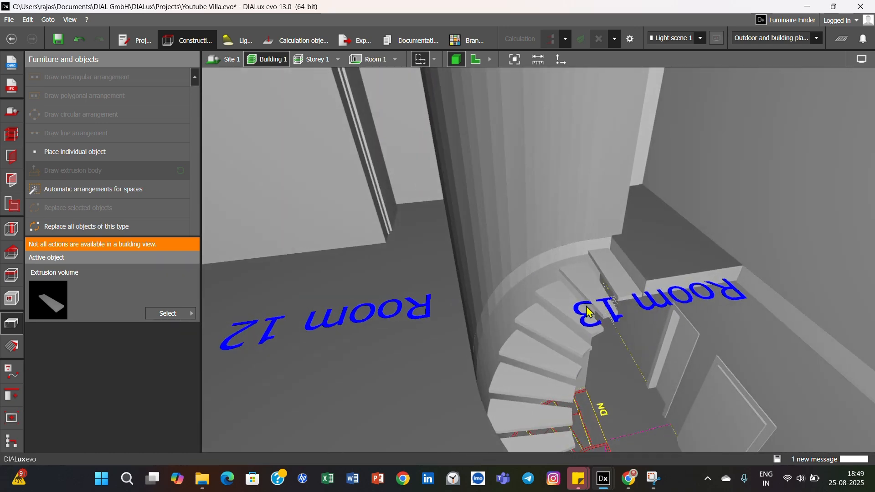
scroll(565, 323, "up", 5)
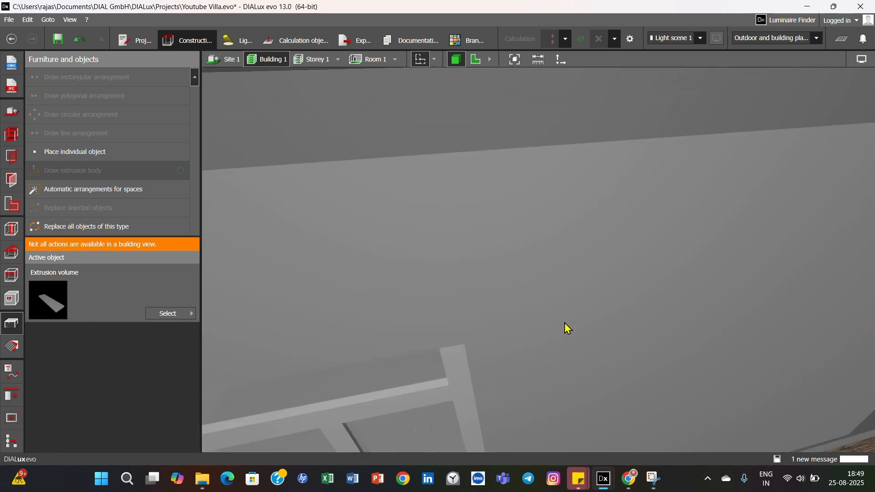
scroll(564, 322, "down", 5)
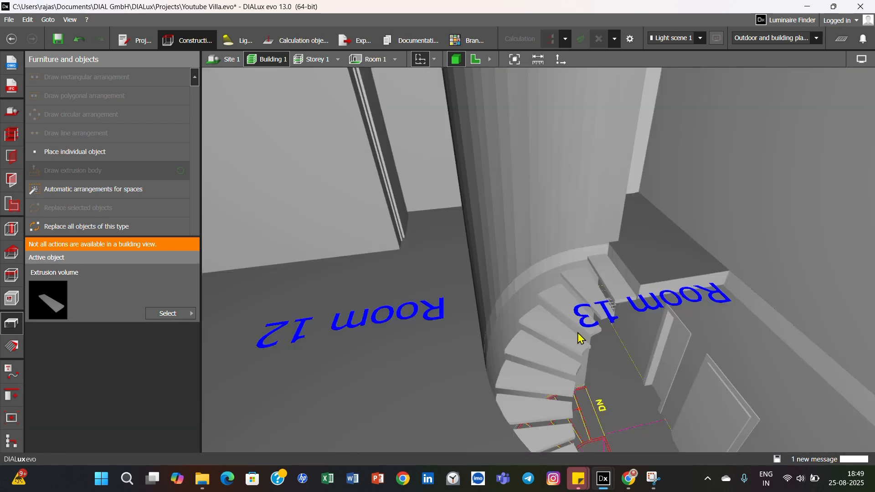
right_click_drag(578, 335, 537, 357)
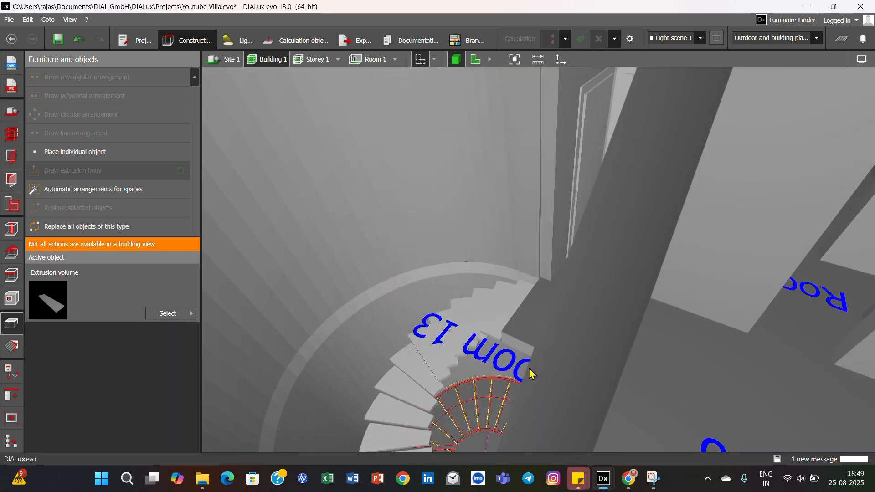
scroll(532, 368, "up", 4)
scroll(532, 368, "down", 1)
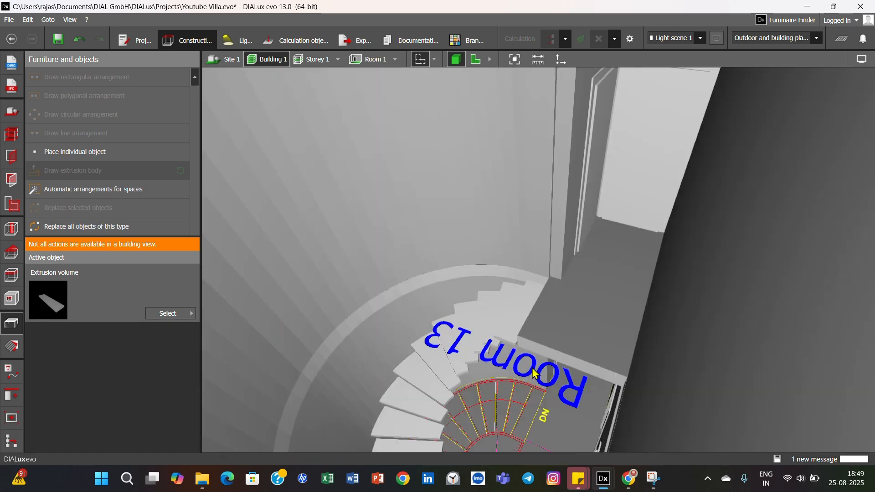
scroll(537, 322, "up", 3)
scroll(536, 345, "down", 3)
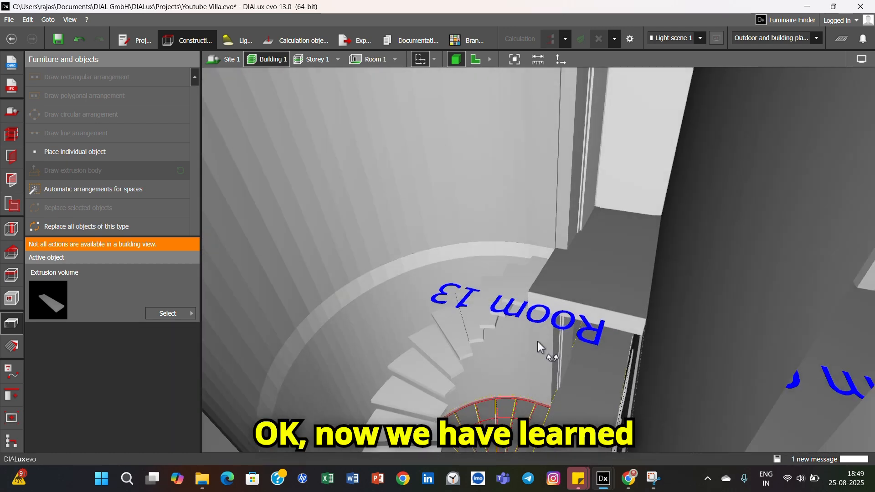
scroll(549, 352, "up", 3)
scroll(549, 352, "down", 2)
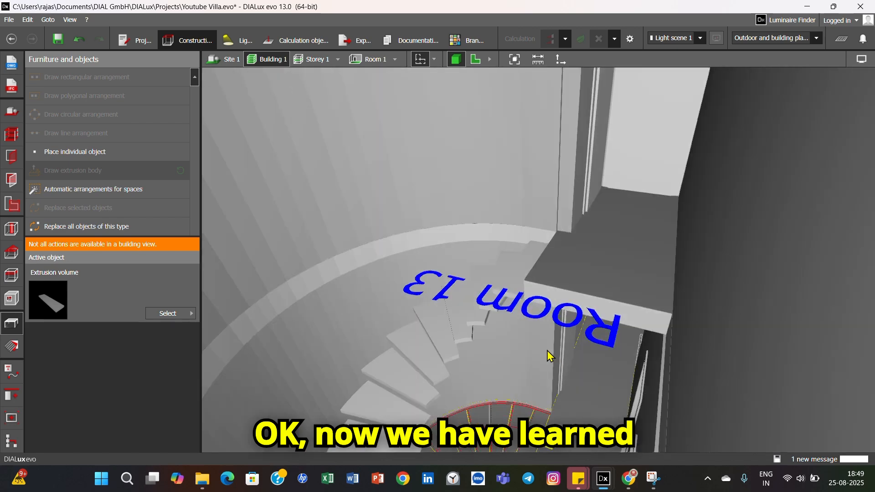
- Examine the lower stair treads from inside the building in 3D, including the view towards them from the kitchen
scroll(547, 350, "up", 3)
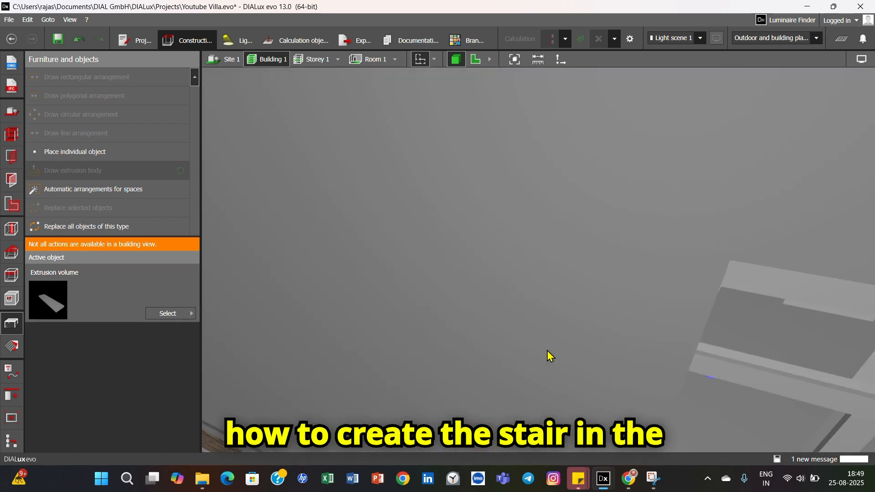
scroll(547, 351, "down", 5)
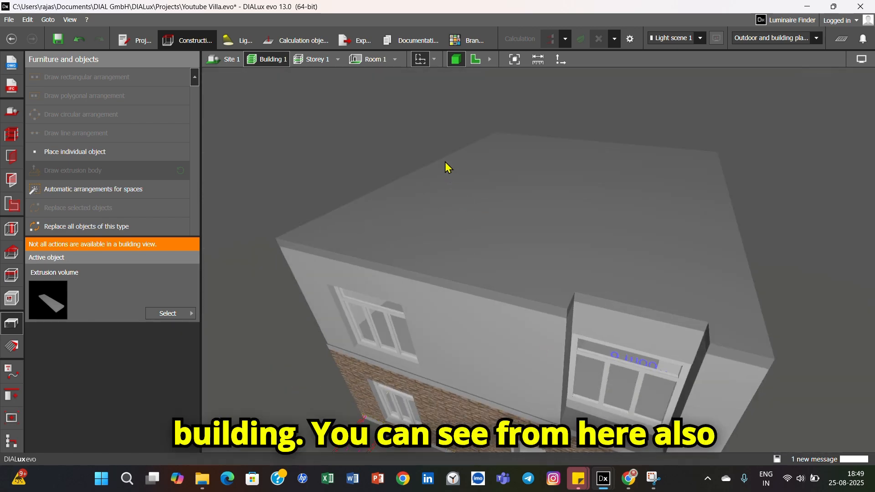
scroll(564, 322, "down", 2)
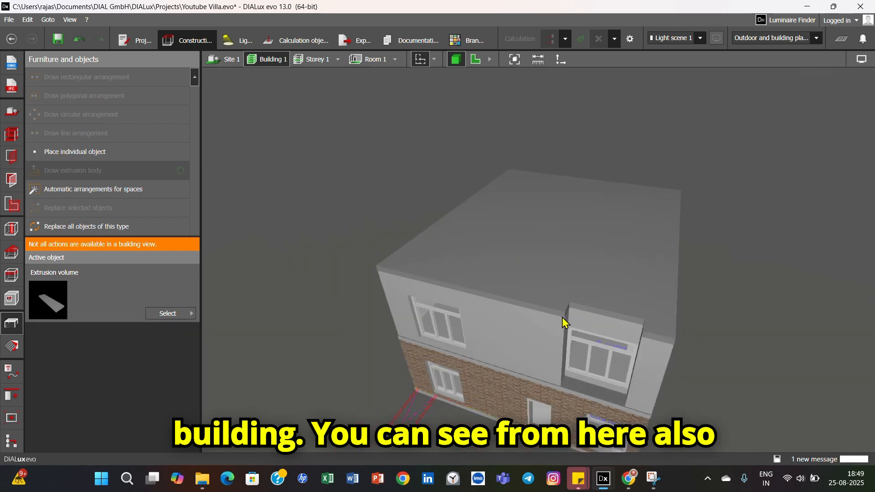
scroll(540, 414, "up", 5)
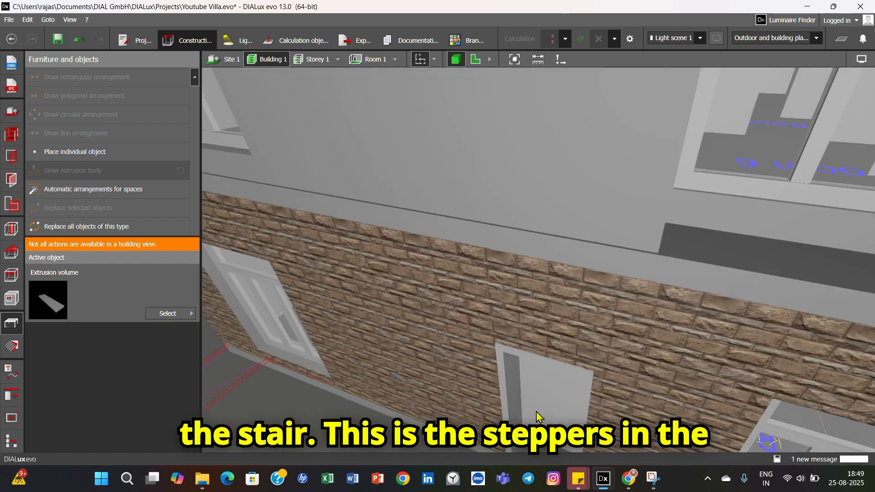
scroll(537, 408, "up", 4)
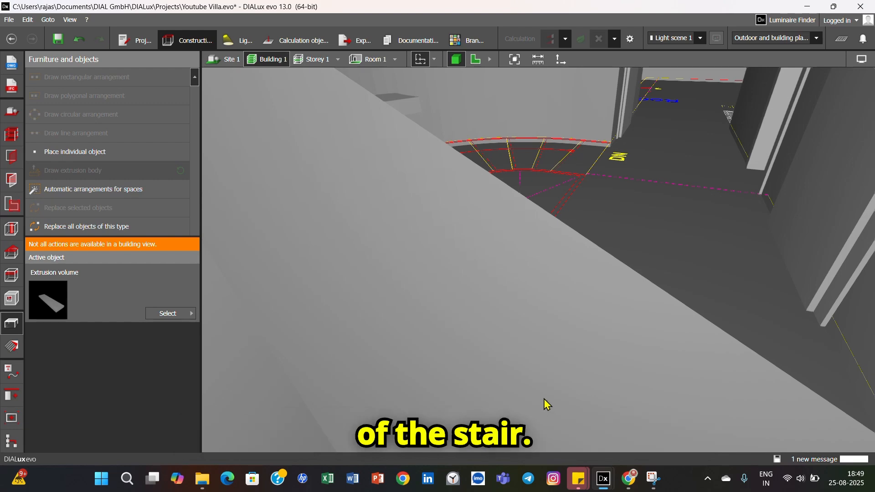
scroll(533, 401, "up", 1)
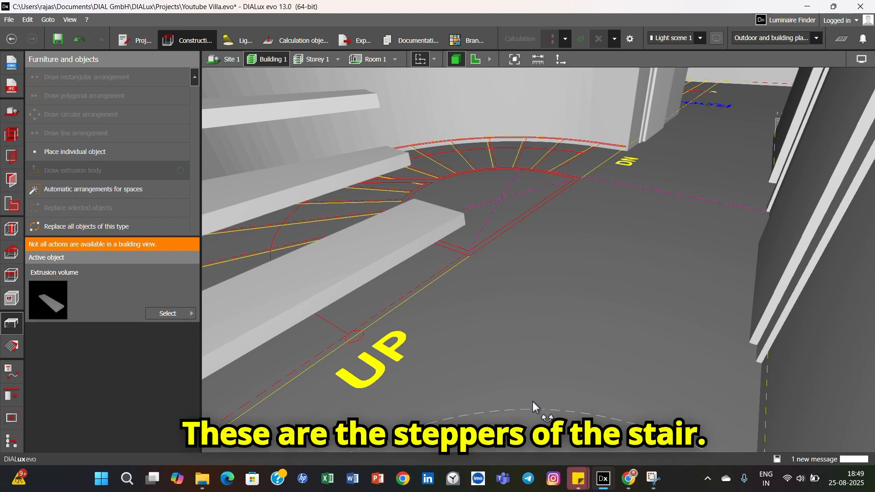
left_click_drag(533, 402, 427, 107)
mouse_move(497, 146)
right_mouse_down()
mouse_move(483, 154)
mouse_move(483, 142)
right_mouse_up()
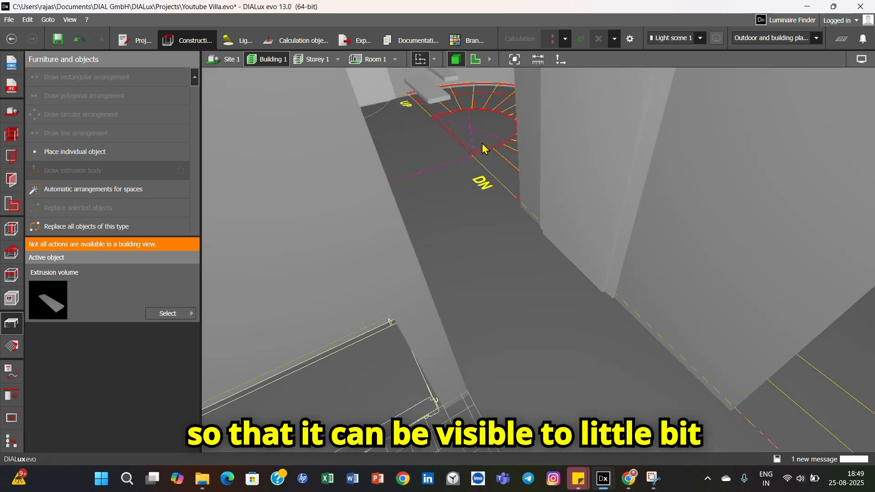
scroll(484, 142, "down", 4)
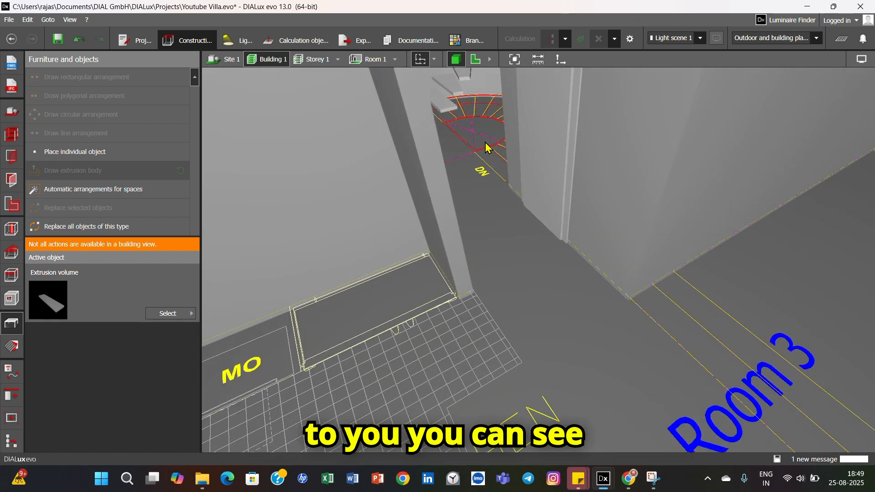
right_click_drag(485, 147, 503, 137)
scroll(503, 137, "down", 3)
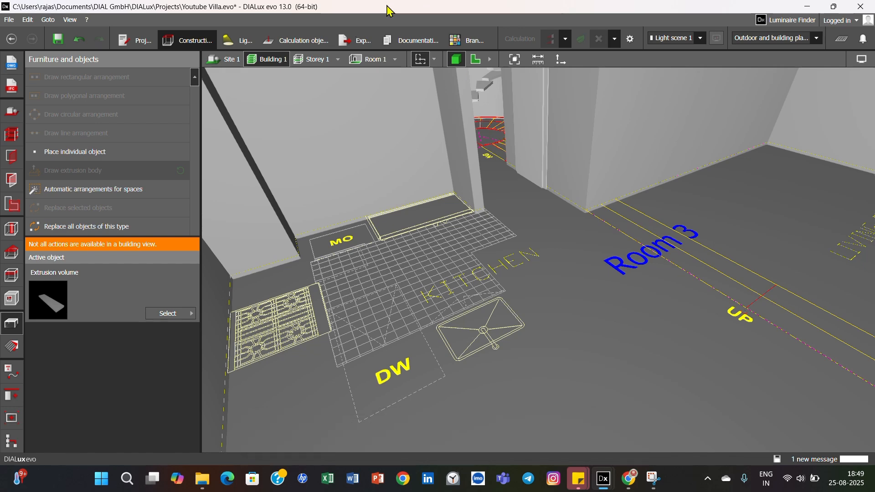
- Display only Storey 1 in 3D and examine the finished curved staircase from above
left_click(319, 58)
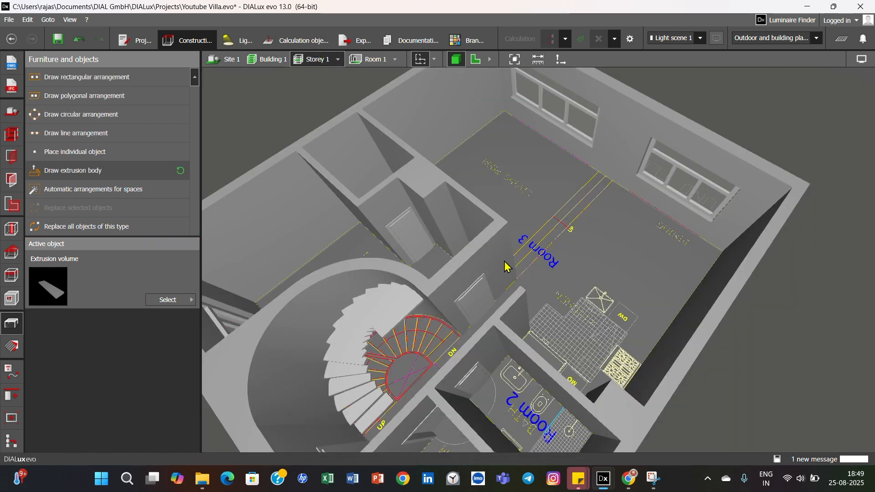
scroll(408, 344, "down", 2)
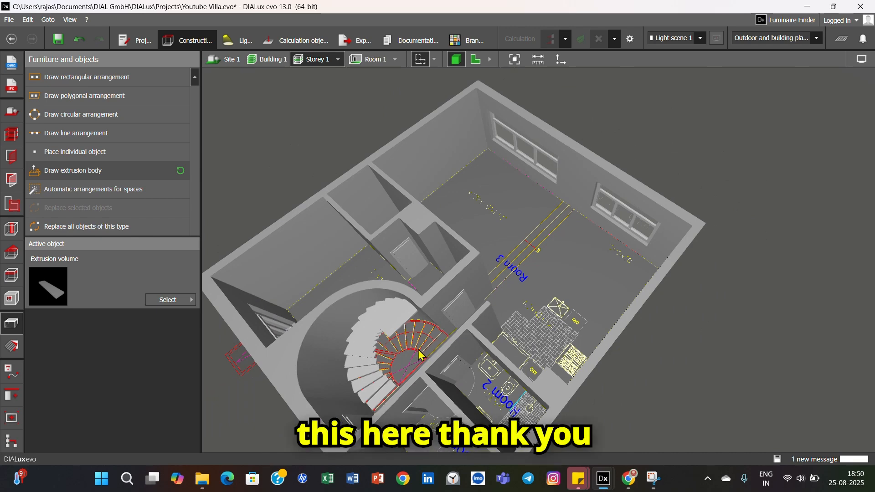
middle_click_drag(433, 349, 447, 330)
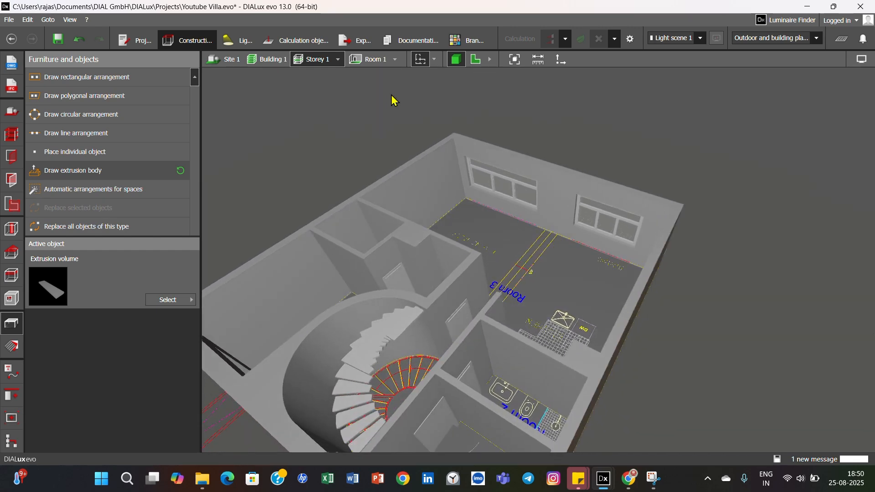